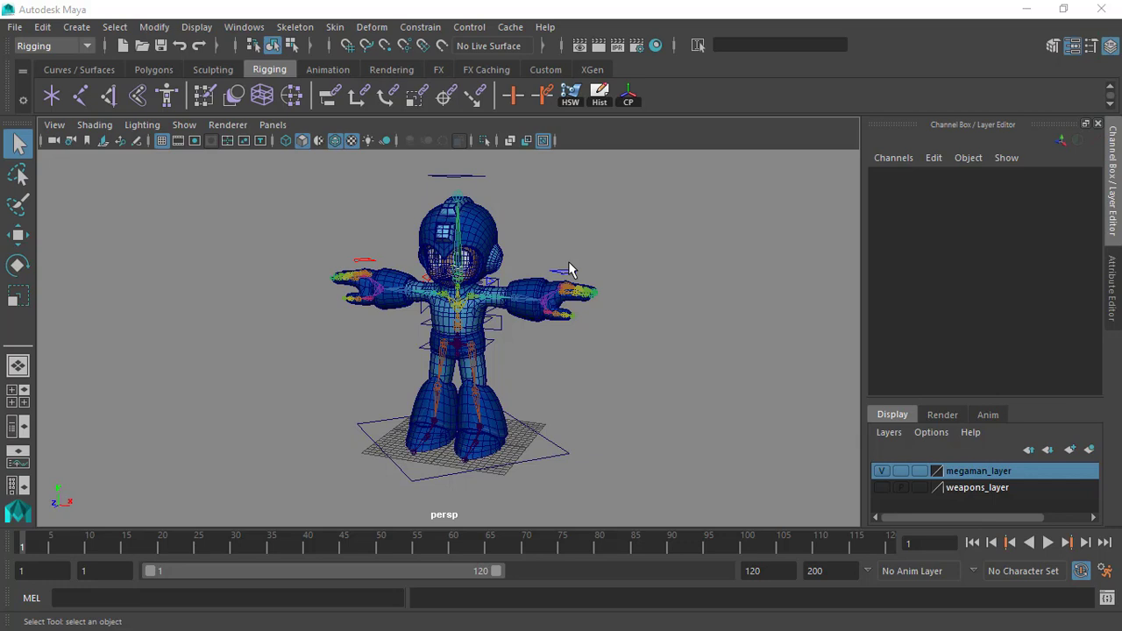
Step: Examine the character's rig around the hand and view the channels of the left wrist control
{"action": "left_click_drag", "start_coordinate": [569, 269], "coordinate": [579, 351], "text": "alt"}
{"action": "right_click_drag", "start_coordinate": [579, 351], "coordinate": [509, 373], "text": "alt"}
{"action": "left_click_drag", "start_coordinate": [508, 373], "coordinate": [503, 271], "text": "alt"}
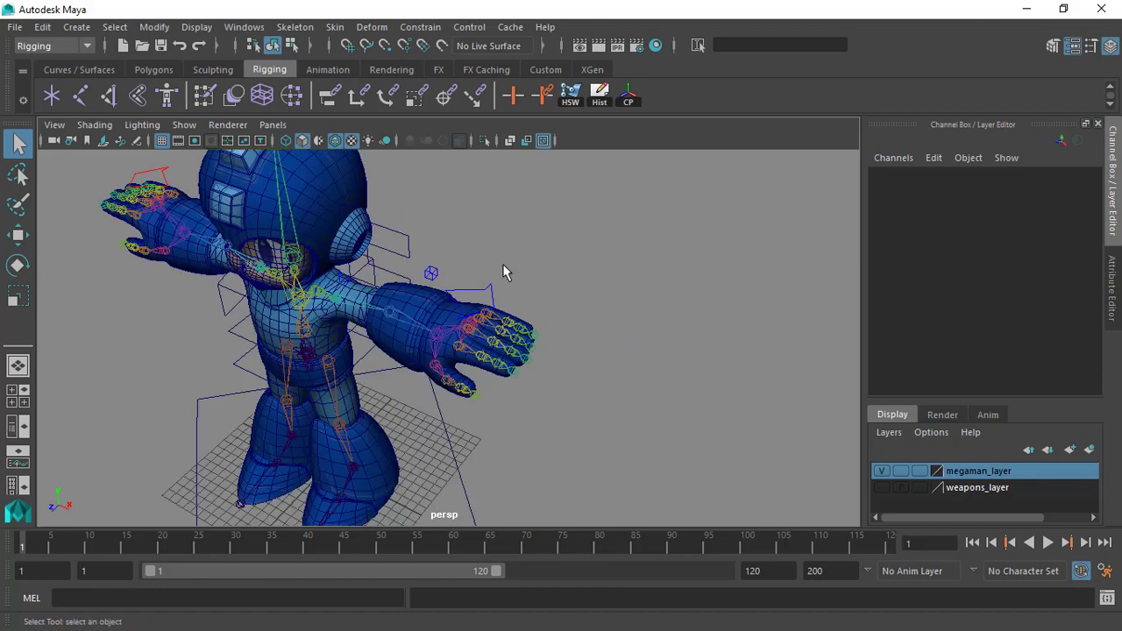
{"action": "right_click_drag", "start_coordinate": [503, 271], "coordinate": [539, 322], "text": "alt"}
{"action": "left_click", "coordinate": [521, 267]}
{"action": "left_click_drag", "start_coordinate": [522, 270], "coordinate": [478, 272], "text": "alt"}
{"action": "right_click_drag", "start_coordinate": [504, 253], "coordinate": [532, 301], "text": "alt"}
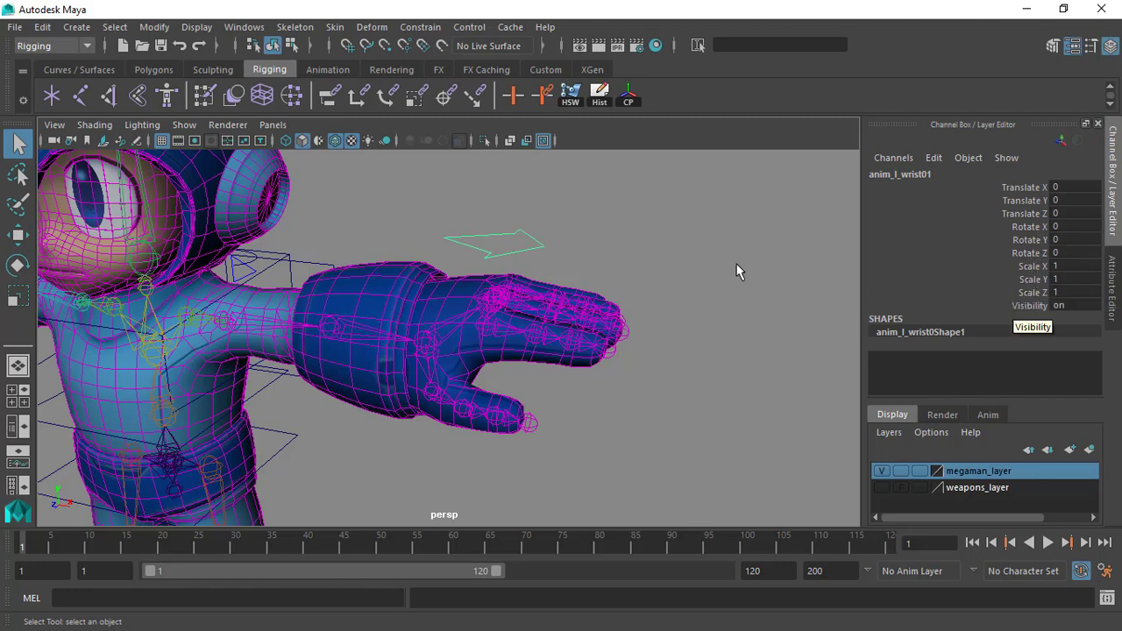
{"action": "right_click_drag", "start_coordinate": [757, 263], "coordinate": [679, 226], "text": "alt"}
{"action": "left_click_drag", "start_coordinate": [679, 225], "coordinate": [661, 237], "text": "alt"}
{"action": "right_click_drag", "start_coordinate": [662, 237], "coordinate": [680, 214], "text": "alt"}
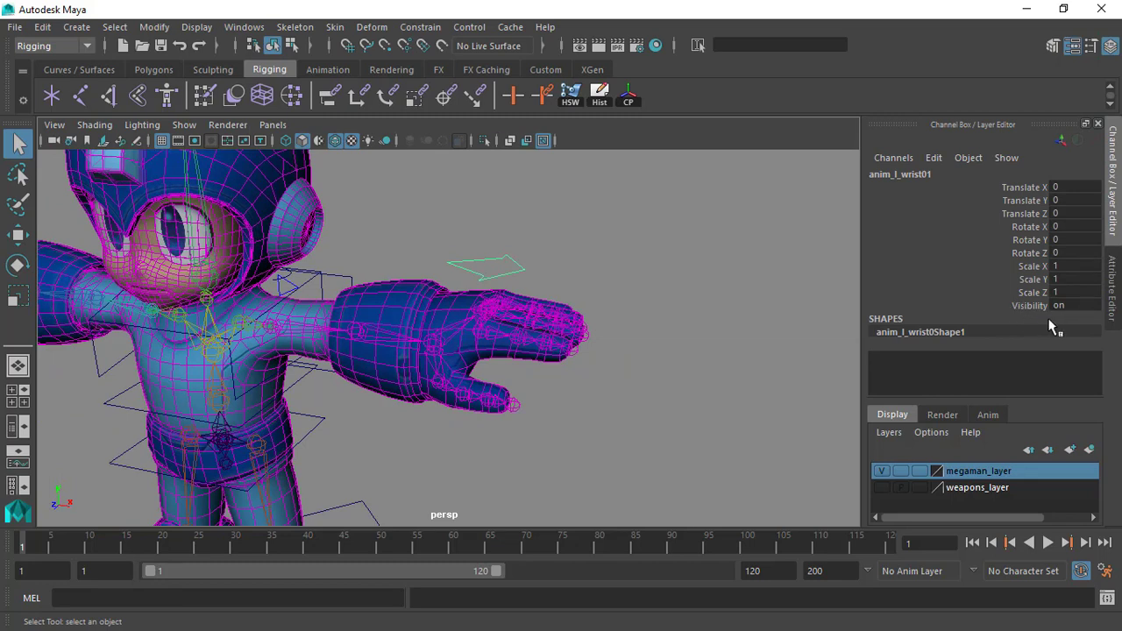
{"action": "left_click_drag", "start_coordinate": [547, 288], "coordinate": [498, 274], "text": "alt"}
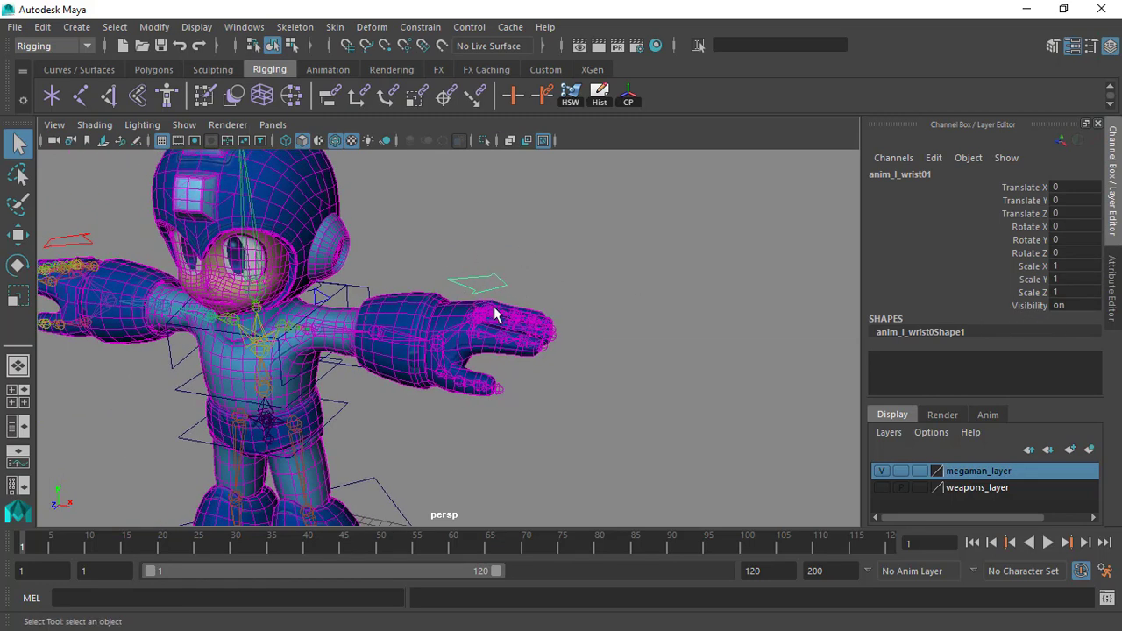
{"action": "right_click_drag", "start_coordinate": [506, 306], "coordinate": [543, 285], "text": "alt"}
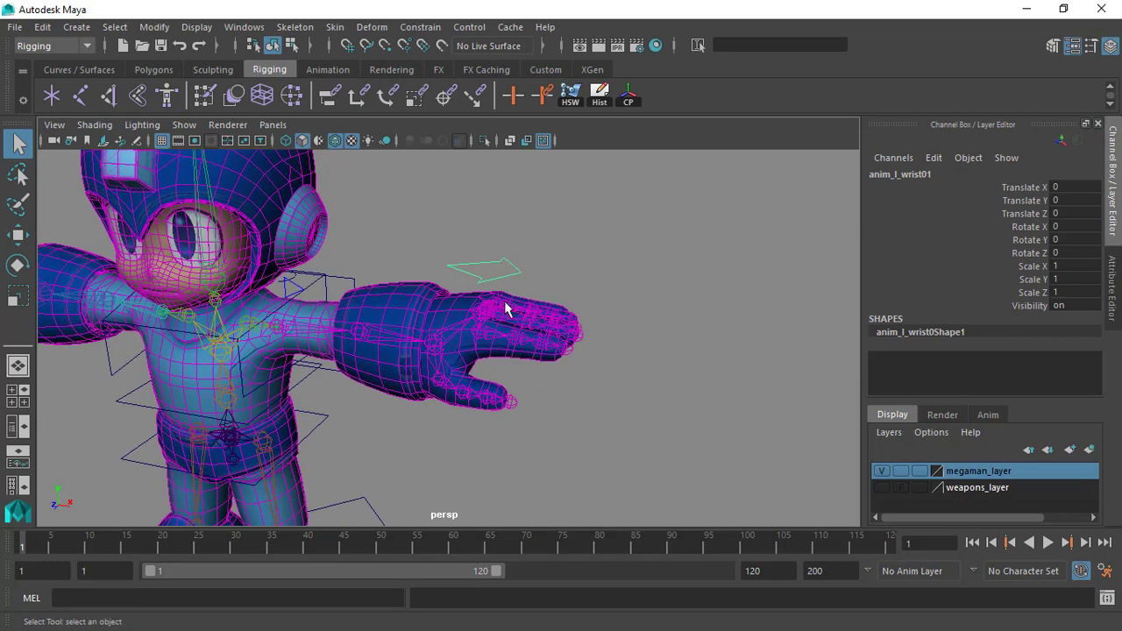
{"action": "left_click_drag", "start_coordinate": [554, 309], "coordinate": [509, 273], "text": "alt"}
{"action": "left_click", "coordinate": [519, 280]}
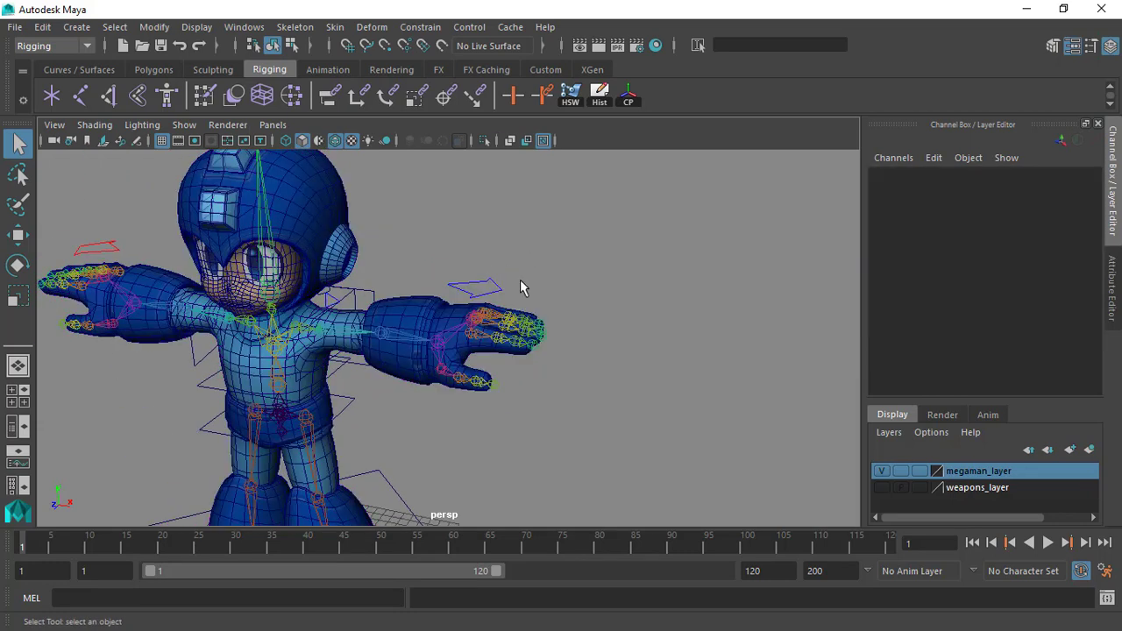
Step: Create a polygon cube and move it in front of the character to a Translate Z of about 29
{"action": "right_click_drag", "start_coordinate": [525, 294], "coordinate": [471, 301], "text": "alt"}
{"action": "left_click_drag", "start_coordinate": [471, 301], "coordinate": [480, 271], "text": "alt"}
{"action": "left_click", "coordinate": [77, 26]}
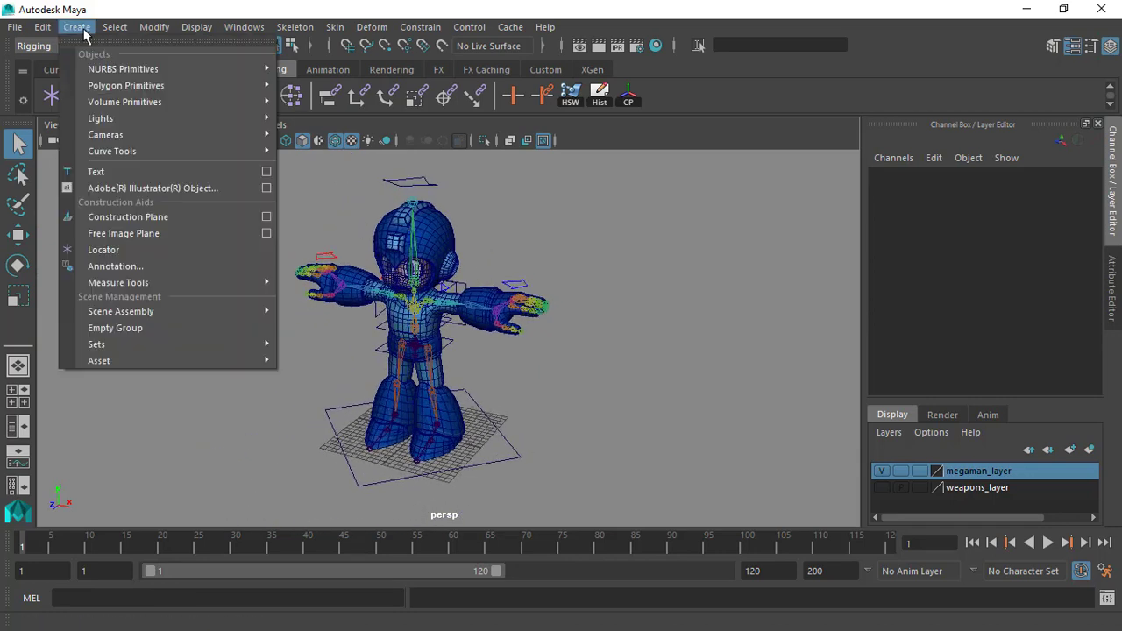
{"action": "left_click", "coordinate": [307, 115]}
{"action": "left_click_drag", "start_coordinate": [456, 351], "coordinate": [489, 383], "text": "alt"}
{"action": "key", "text": "w"}
{"action": "left_click_drag", "start_coordinate": [390, 443], "coordinate": [254, 506]}
Step: Scale the cube uniformly to about 10.21
{"action": "scroll", "coordinate": [415, 436], "scroll_direction": "up", "scroll_amount": 4}
{"action": "scroll", "coordinate": [436, 430], "scroll_direction": "down", "scroll_amount": 2}
{"action": "key", "text": "r"}
{"action": "mouse_move", "coordinate": [330, 433]}
{"action": "left_mouse_down"}
{"action": "mouse_move", "coordinate": [372, 473]}
{"action": "mouse_move", "coordinate": [483, 440]}
{"action": "mouse_move", "coordinate": [531, 453]}
{"action": "mouse_move", "coordinate": [321, 451]}
{"action": "left_mouse_up"}
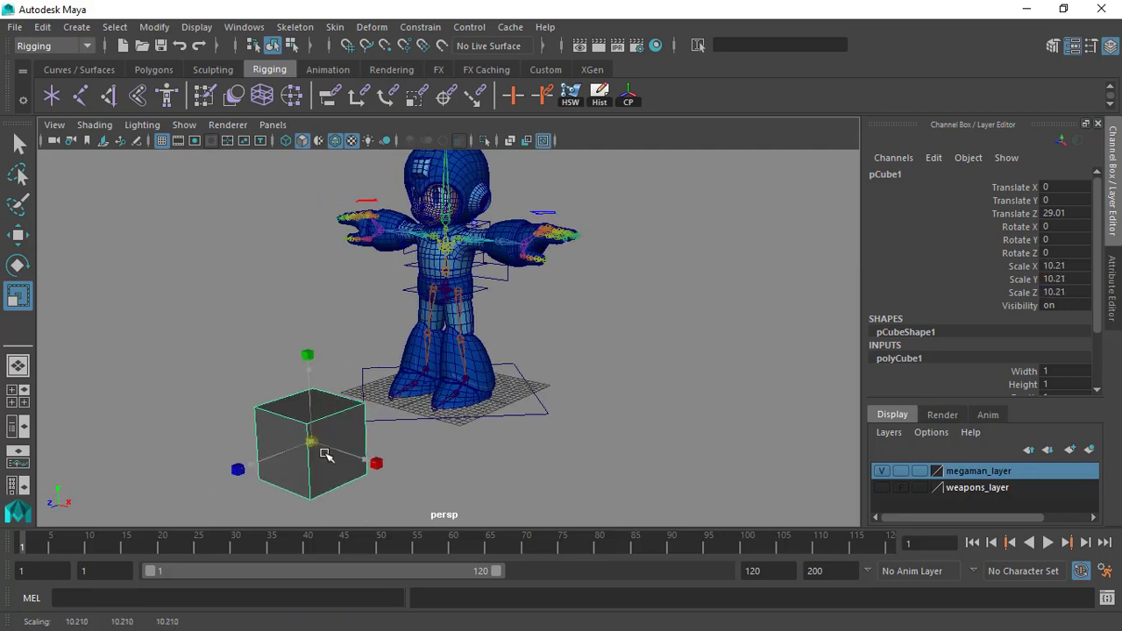
{"action": "scroll", "coordinate": [416, 408], "scroll_direction": "down", "scroll_amount": 2}
Step: Select the global control around the feet and the cube in turn to view their channels
{"action": "left_click_drag", "start_coordinate": [415, 408], "coordinate": [574, 380], "text": "alt"}
{"action": "key", "text": "w"}
{"action": "left_click", "coordinate": [541, 391]}
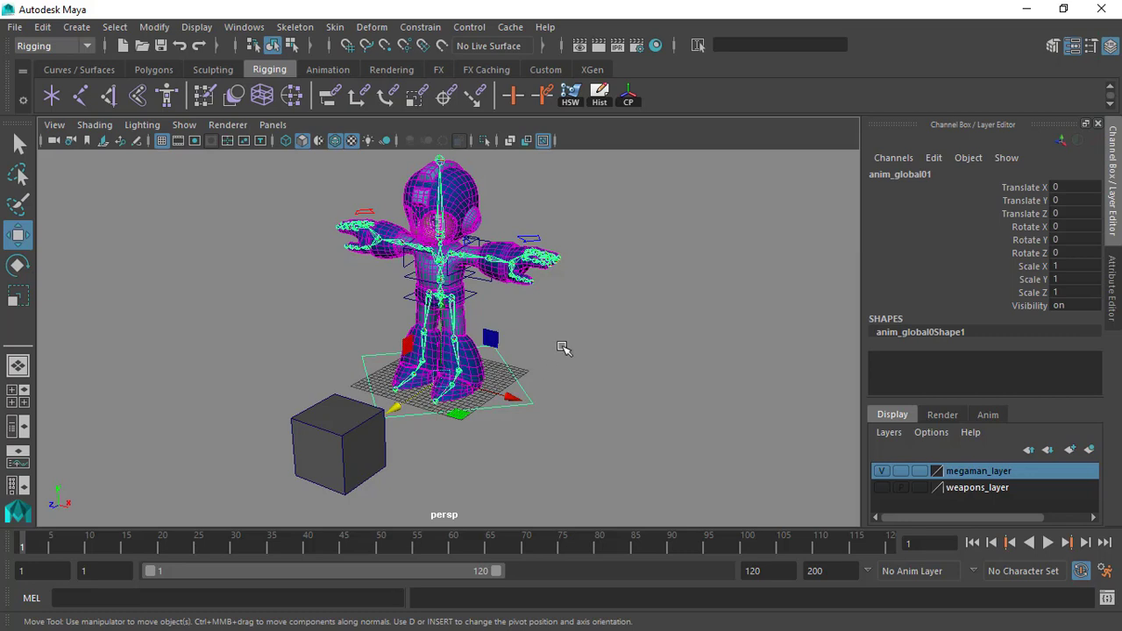
{"action": "mouse_move", "coordinate": [544, 344]}
{"action": "left_mouse_down", "text": "alt"}
{"action": "mouse_move", "coordinate": [561, 376]}
{"action": "mouse_move", "coordinate": [552, 355]}
{"action": "mouse_move", "coordinate": [534, 356]}
{"action": "left_mouse_up", "text": "alt"}
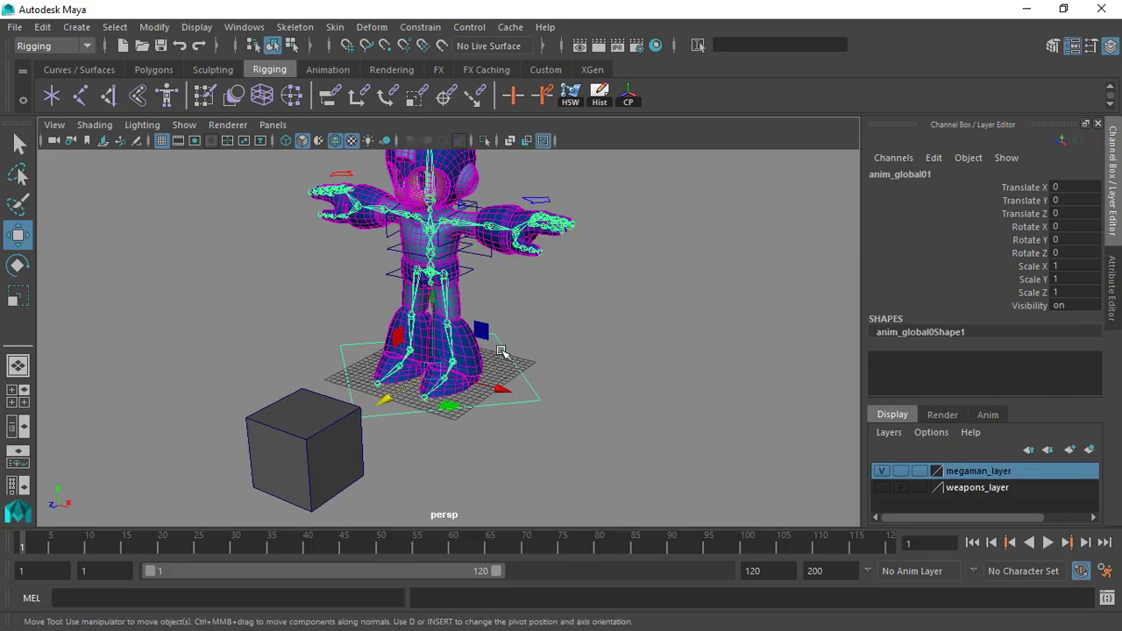
{"action": "left_click_drag", "start_coordinate": [553, 368], "coordinate": [536, 364], "text": "alt"}
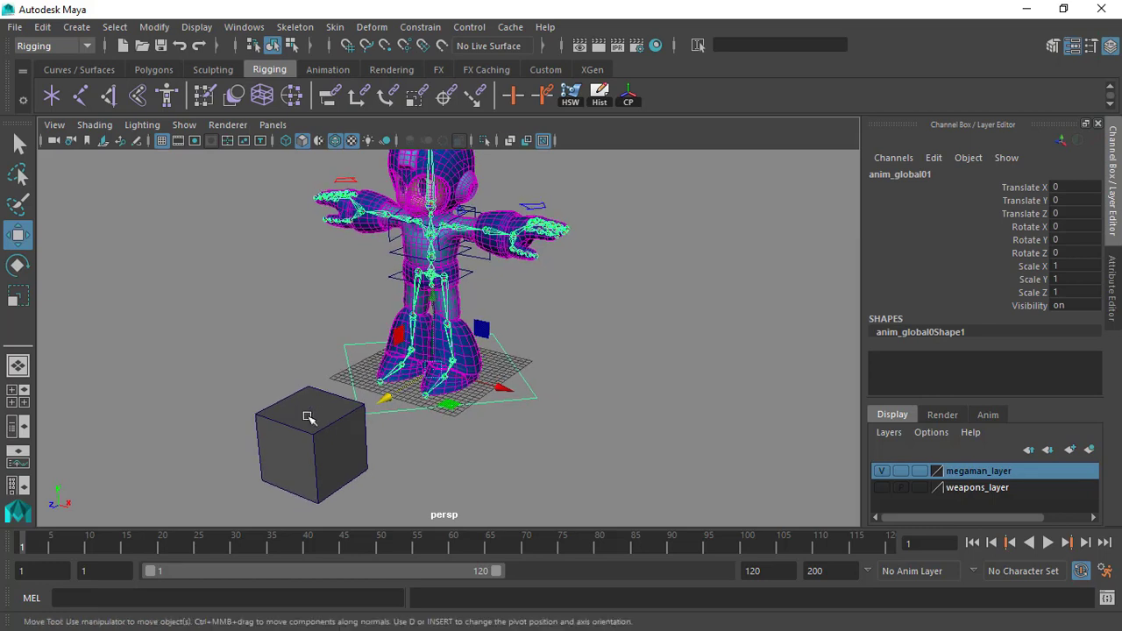
{"action": "left_click", "coordinate": [347, 431]}
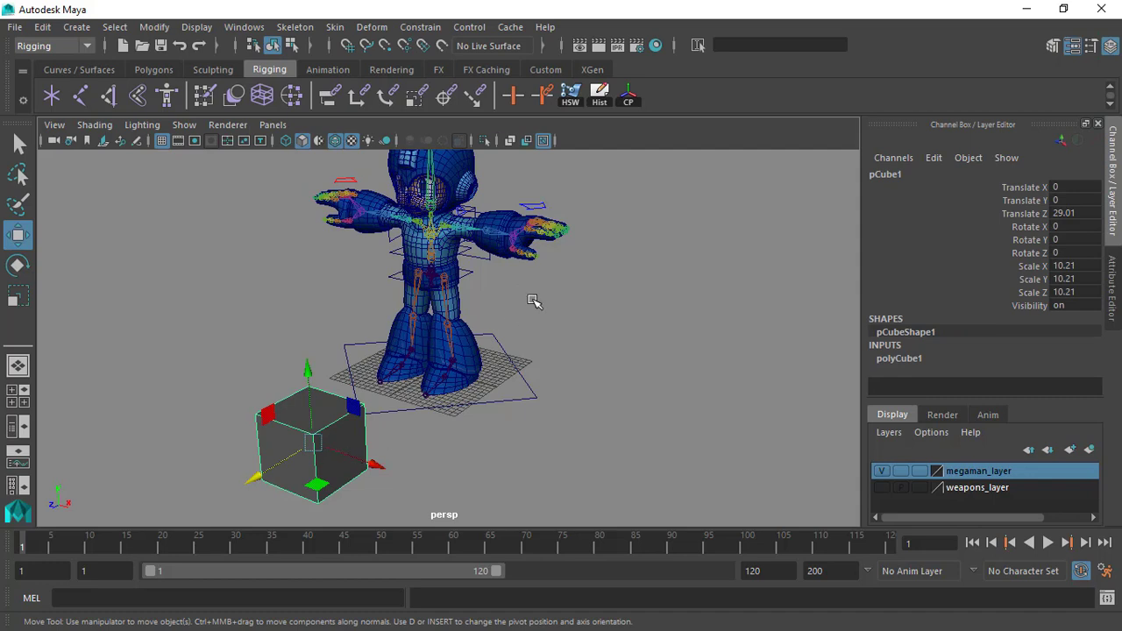
{"action": "scroll", "coordinate": [531, 329], "scroll_direction": "up", "scroll_amount": 2}
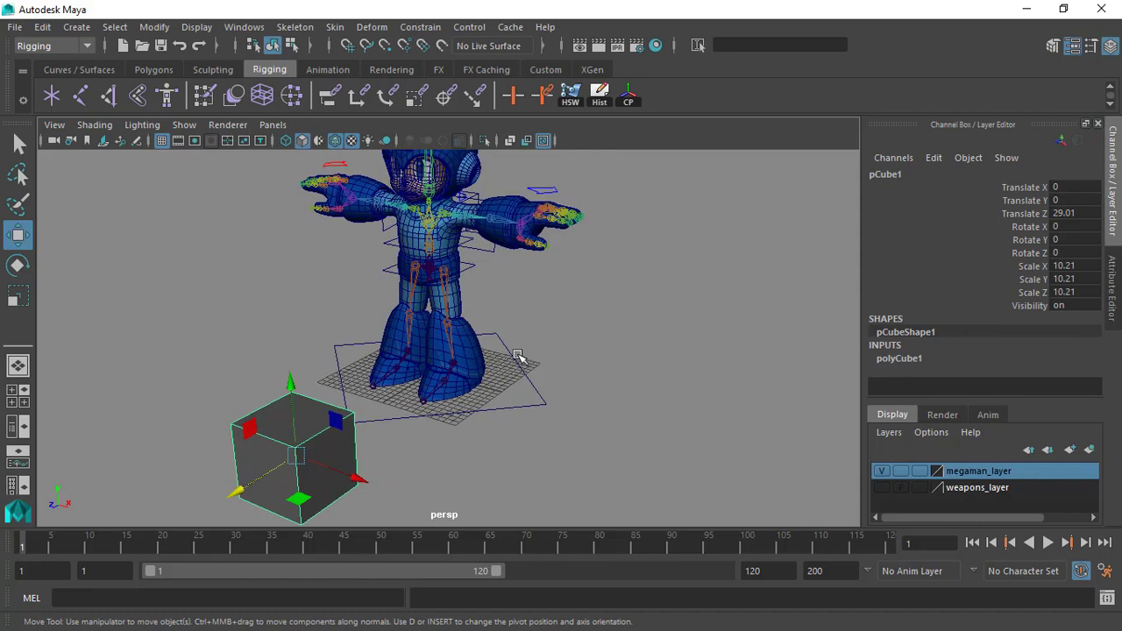
Step: Start adding an attribute to the global control around the feet, with the long name cube_translate_x
{"action": "left_click", "coordinate": [517, 360]}
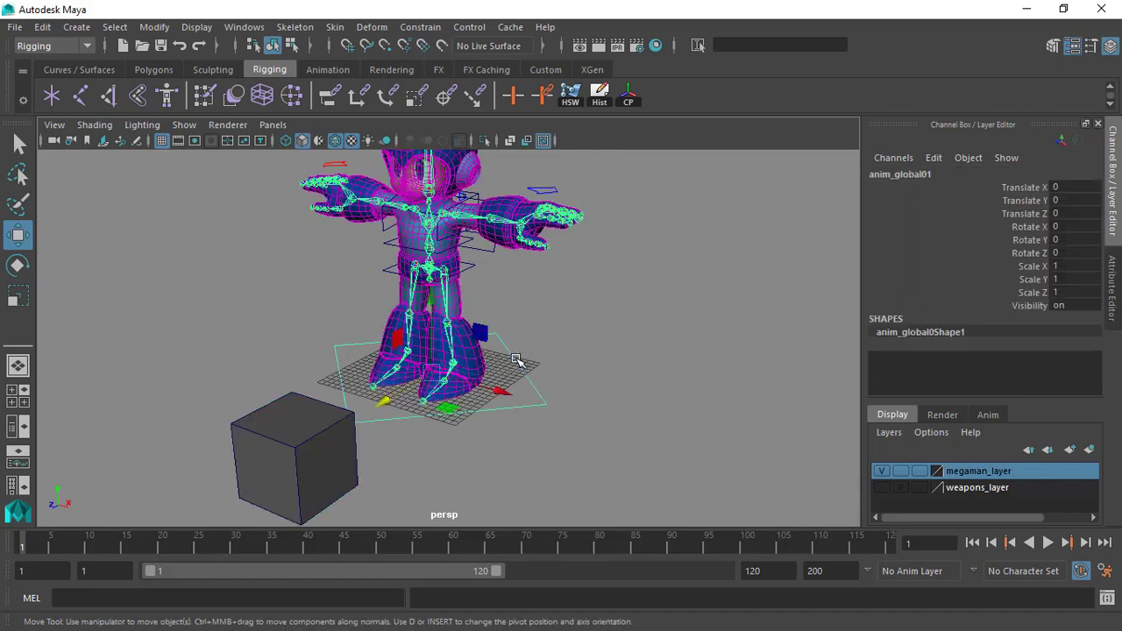
{"action": "left_click", "coordinate": [154, 27]}
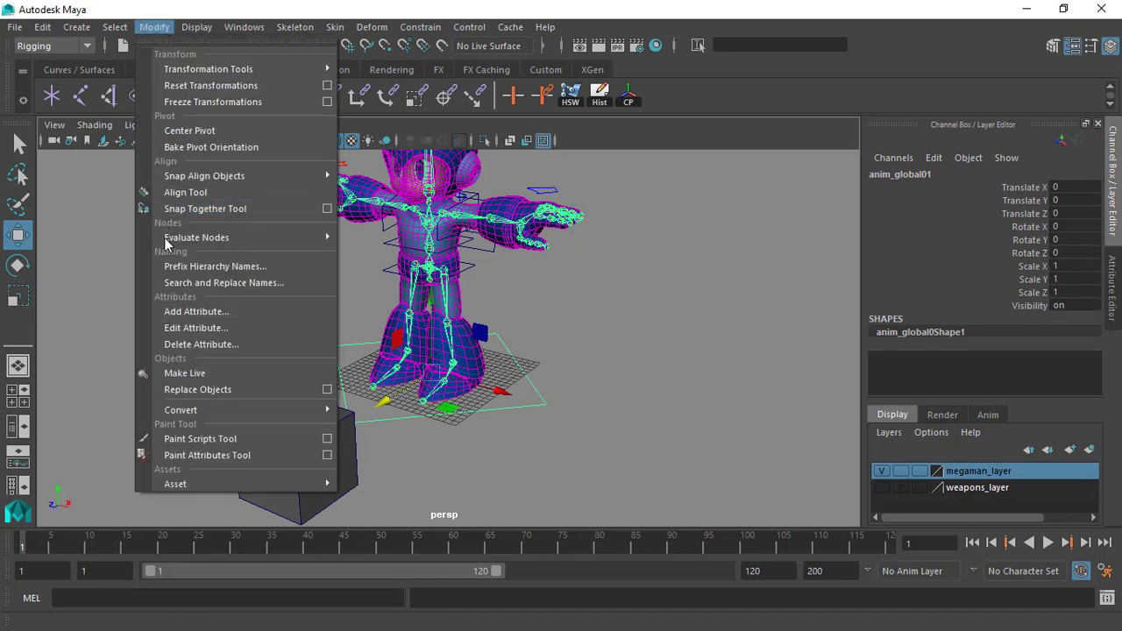
{"action": "left_click", "coordinate": [237, 310]}
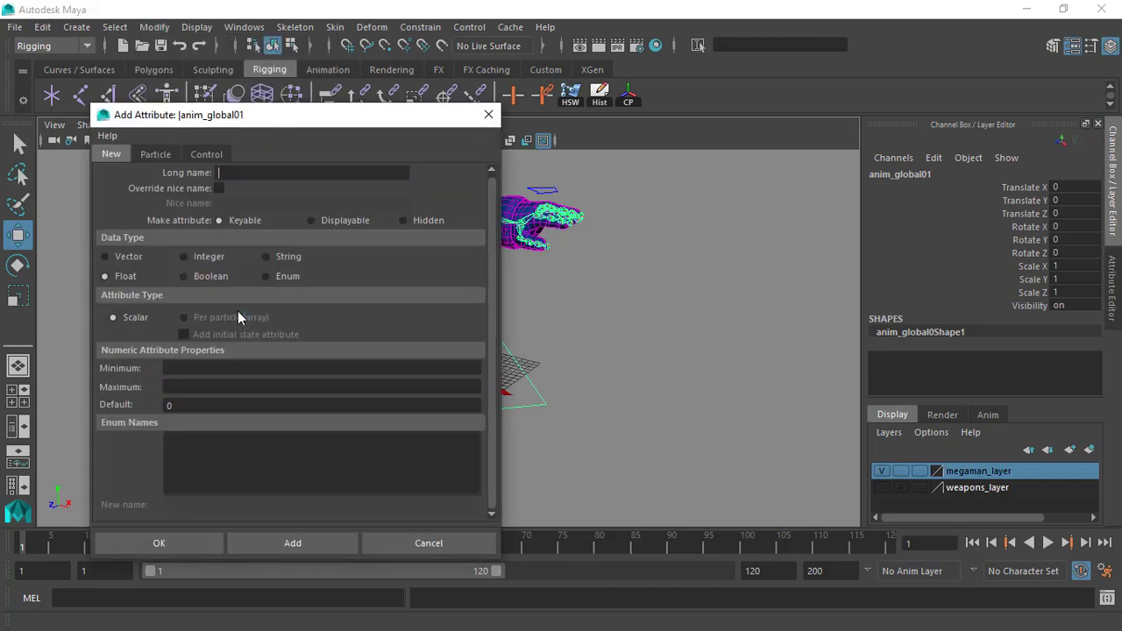
{"action": "mouse_move", "coordinate": [561, 263]}
{"action": "left_mouse_down", "text": "alt"}
{"action": "mouse_move", "coordinate": [591, 288]}
{"action": "mouse_move", "coordinate": [570, 263]}
{"action": "left_mouse_up", "text": "alt"}
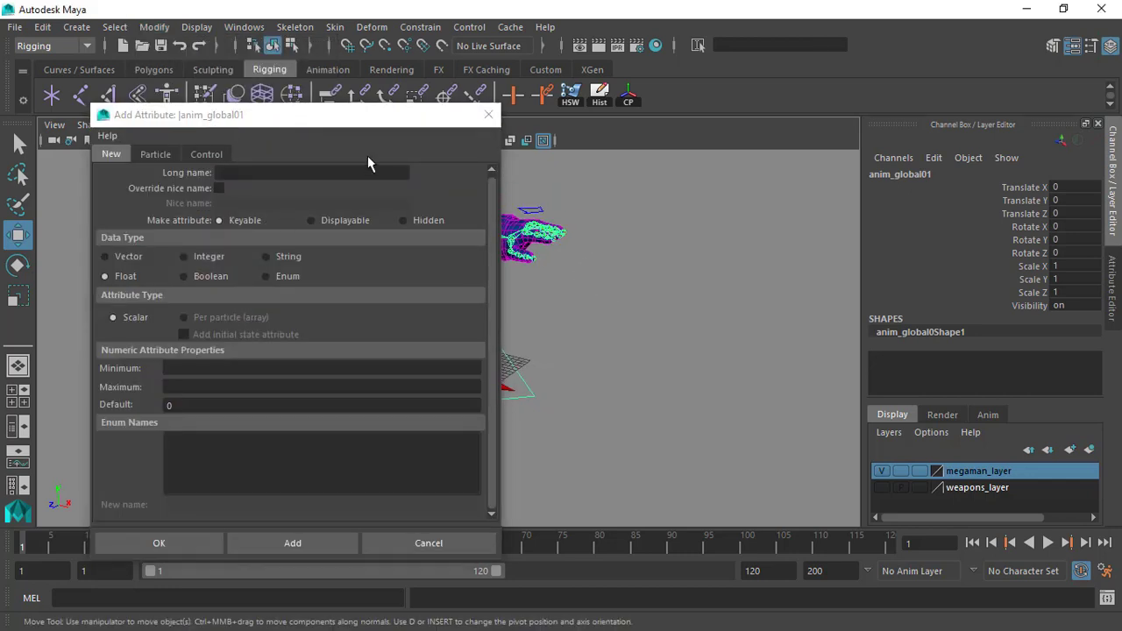
{"action": "left_click_drag", "start_coordinate": [339, 119], "coordinate": [249, 98]}
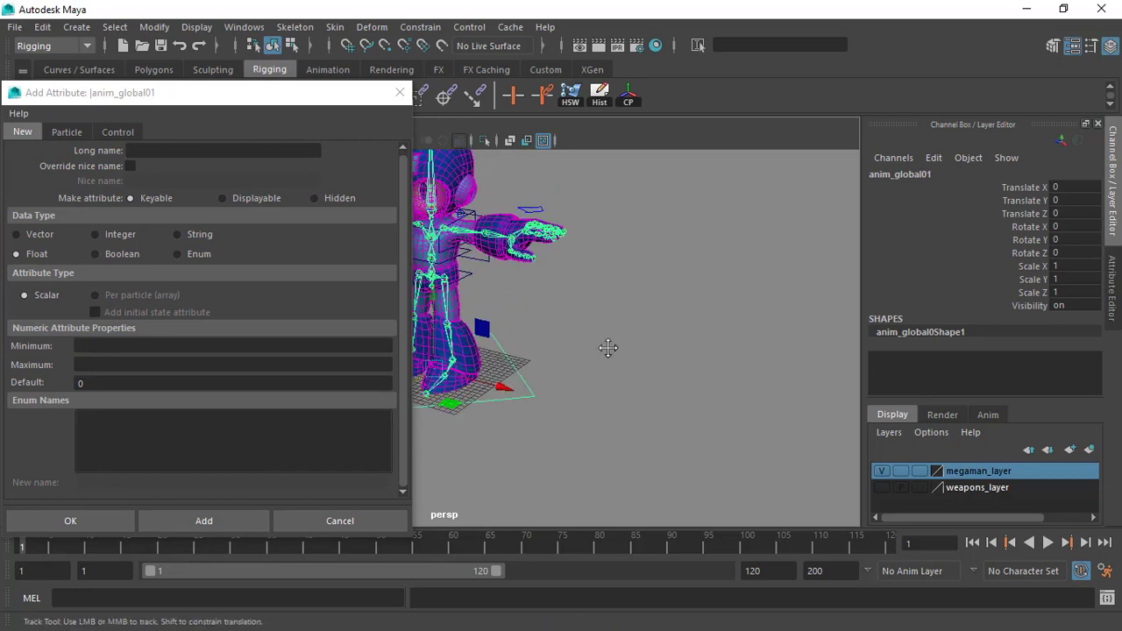
{"action": "left_click_drag", "start_coordinate": [608, 345], "coordinate": [477, 208], "text": "alt"}
{"action": "left_click_drag", "start_coordinate": [285, 97], "coordinate": [309, 52]}
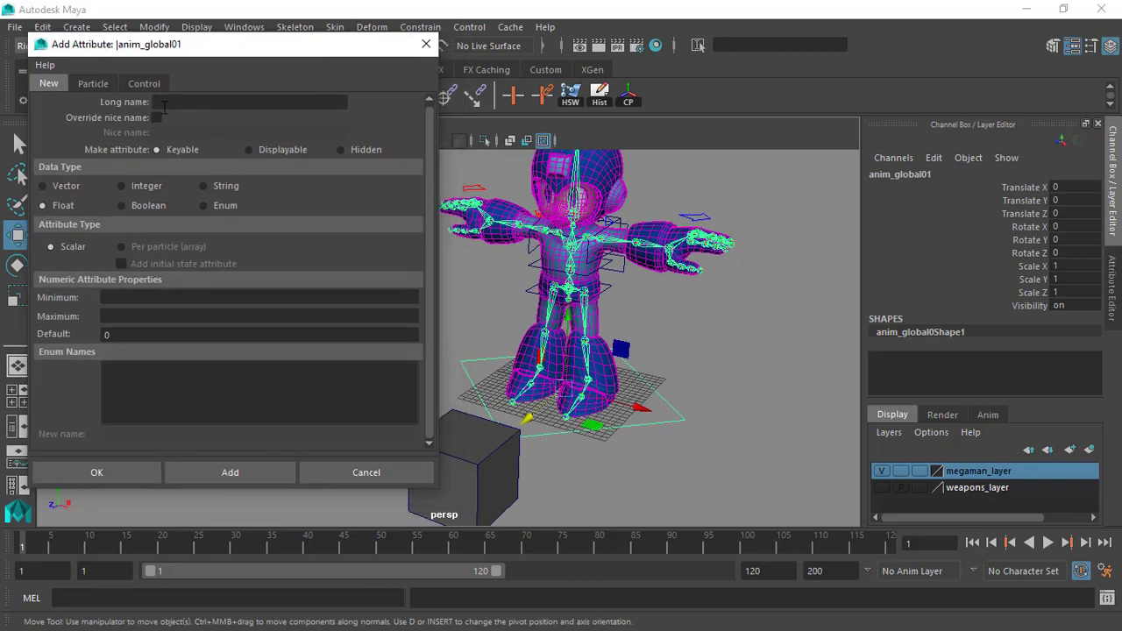
{"action": "left_click_drag", "start_coordinate": [607, 298], "coordinate": [549, 284], "text": "alt"}
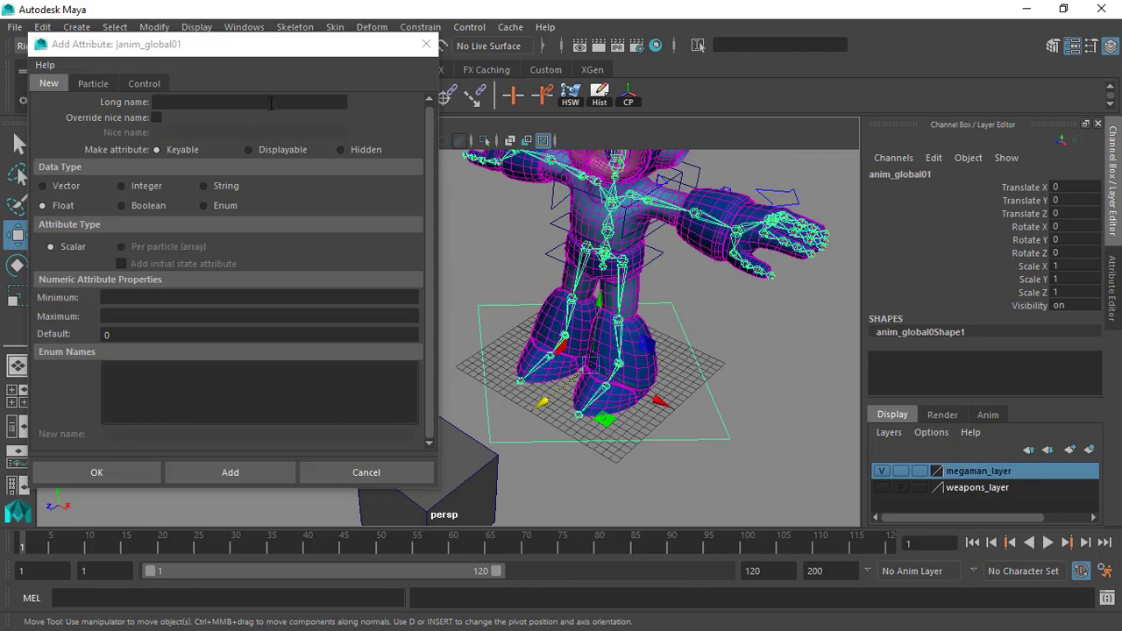
{"action": "left_click", "coordinate": [310, 132]}
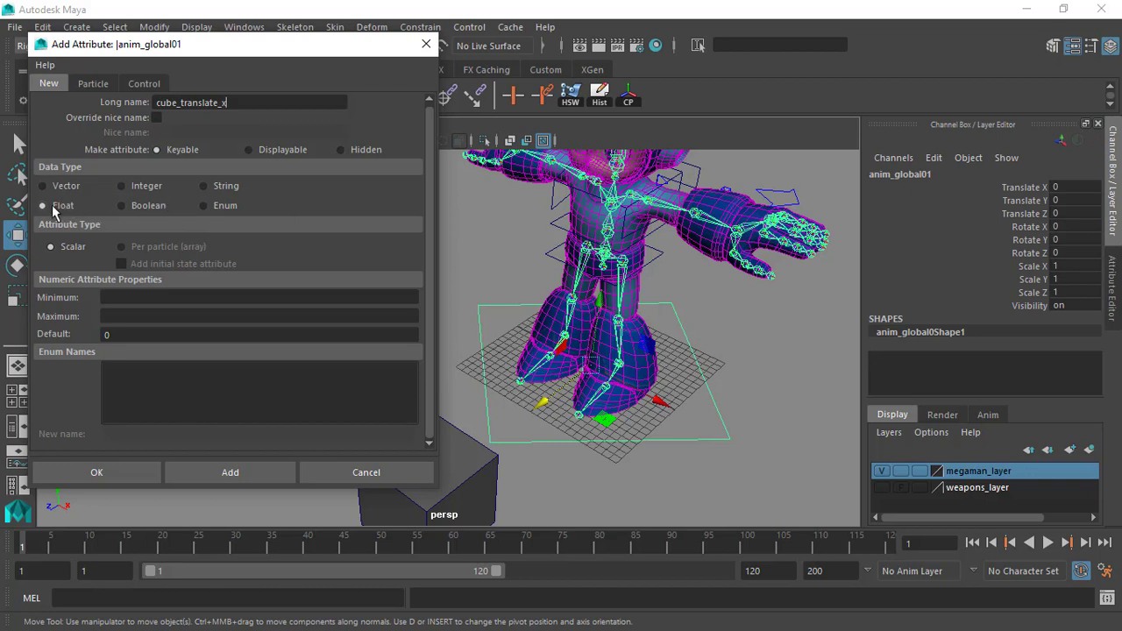
{"action": "left_click_drag", "start_coordinate": [705, 318], "coordinate": [789, 311], "text": "alt"}
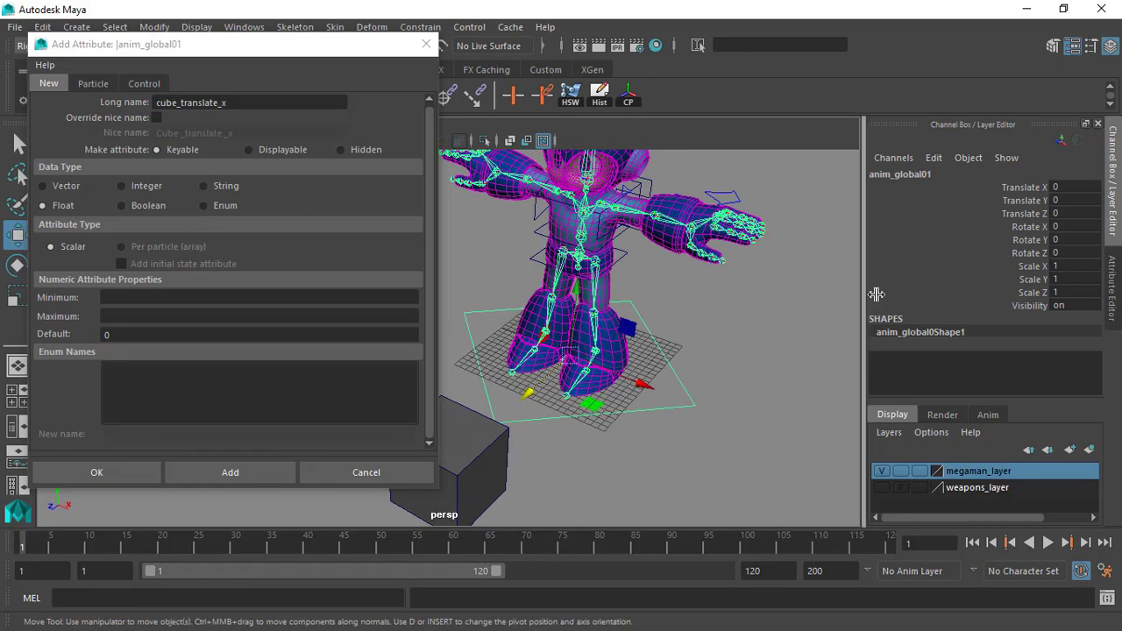
{"action": "scroll", "coordinate": [631, 331], "scroll_direction": "up", "scroll_amount": 2}
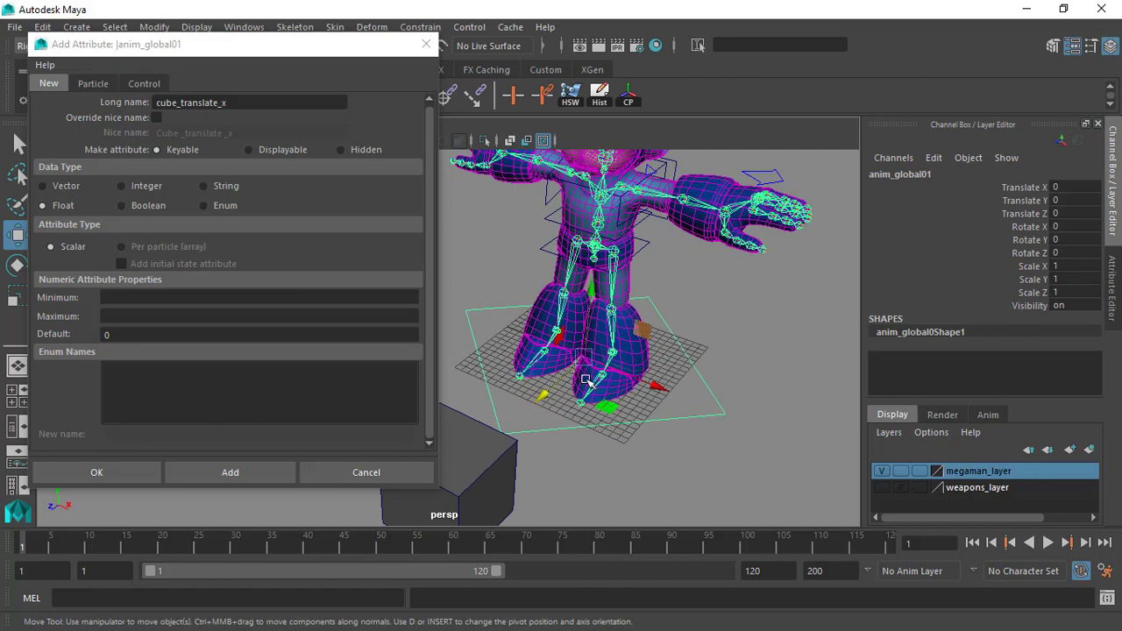
Step: Select the cube and slide it back and forth along the X axis, ending at a Translate X of about 6.24
{"action": "left_click", "coordinate": [496, 456]}
{"action": "scroll", "coordinate": [502, 453], "scroll_direction": "down", "scroll_amount": 2}
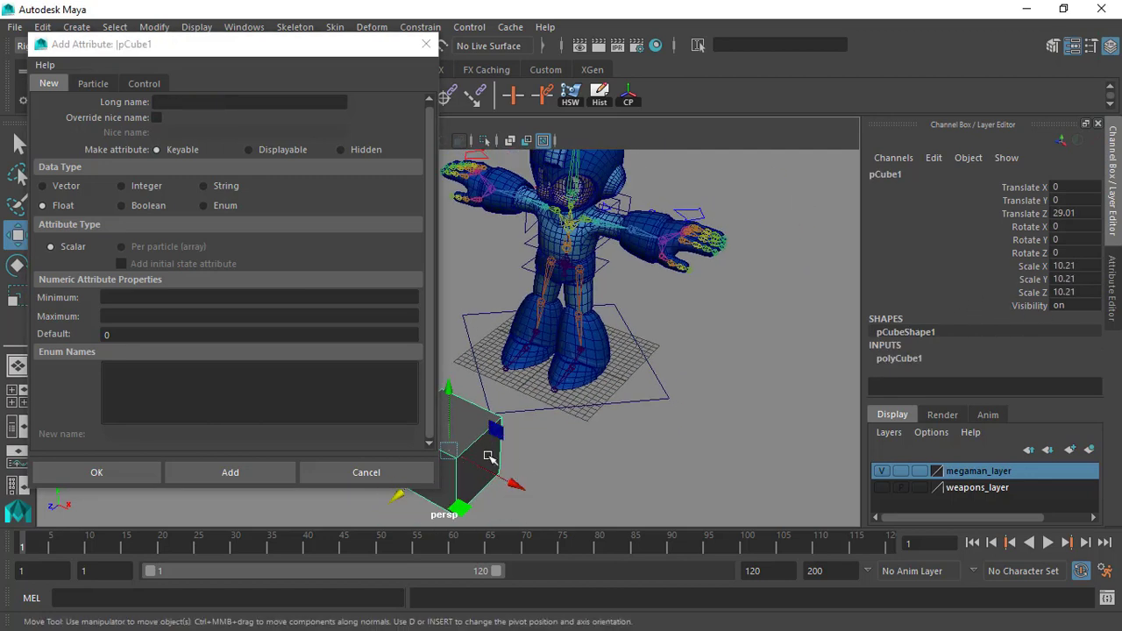
{"action": "left_click_drag", "start_coordinate": [526, 452], "coordinate": [626, 441], "text": "alt"}
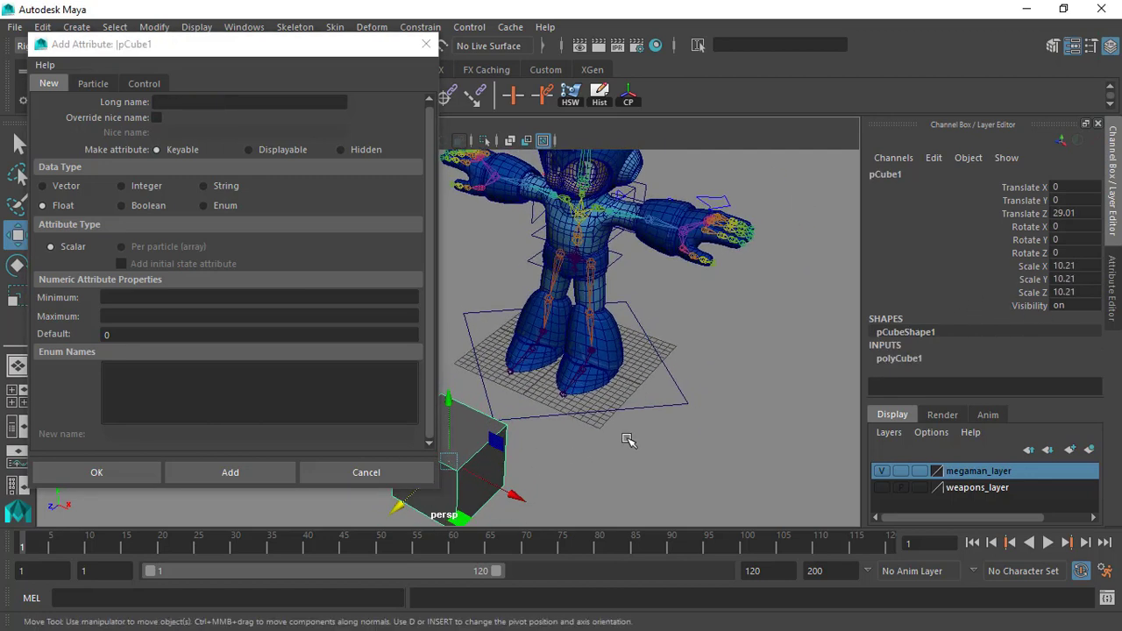
{"action": "mouse_move", "coordinate": [649, 317]}
{"action": "left_mouse_down", "text": "alt"}
{"action": "mouse_move", "coordinate": [593, 303]}
{"action": "mouse_move", "coordinate": [641, 313]}
{"action": "mouse_move", "coordinate": [625, 338]}
{"action": "mouse_move", "coordinate": [597, 351]}
{"action": "mouse_move", "coordinate": [653, 337]}
{"action": "left_mouse_up", "text": "alt"}
{"action": "left_click", "coordinate": [1034, 188]}
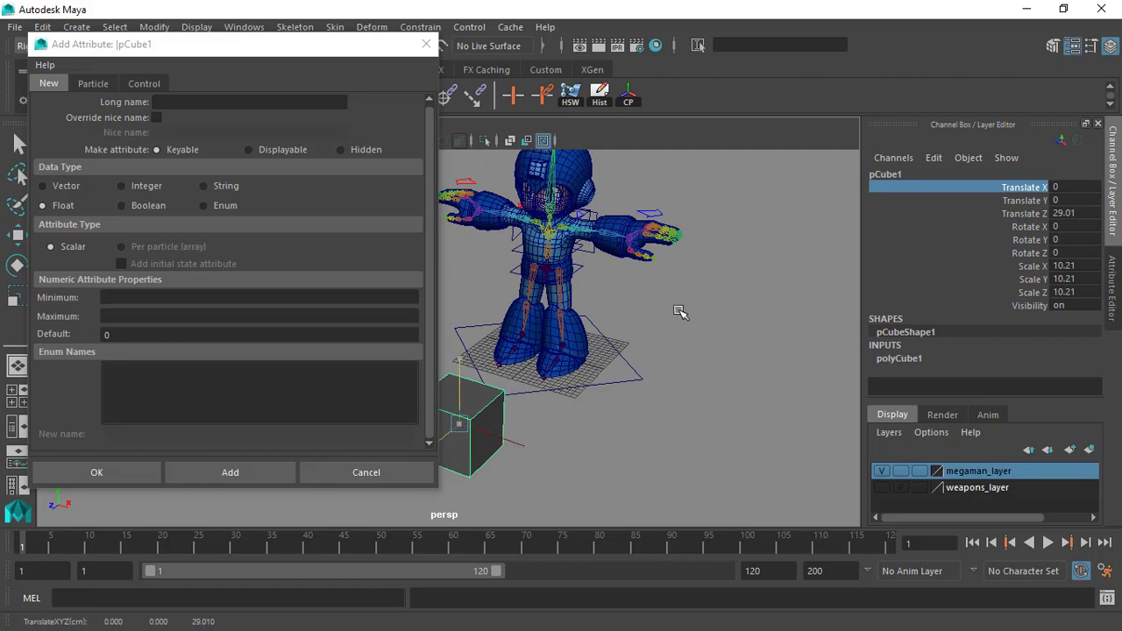
{"action": "left_click", "coordinate": [1021, 188]}
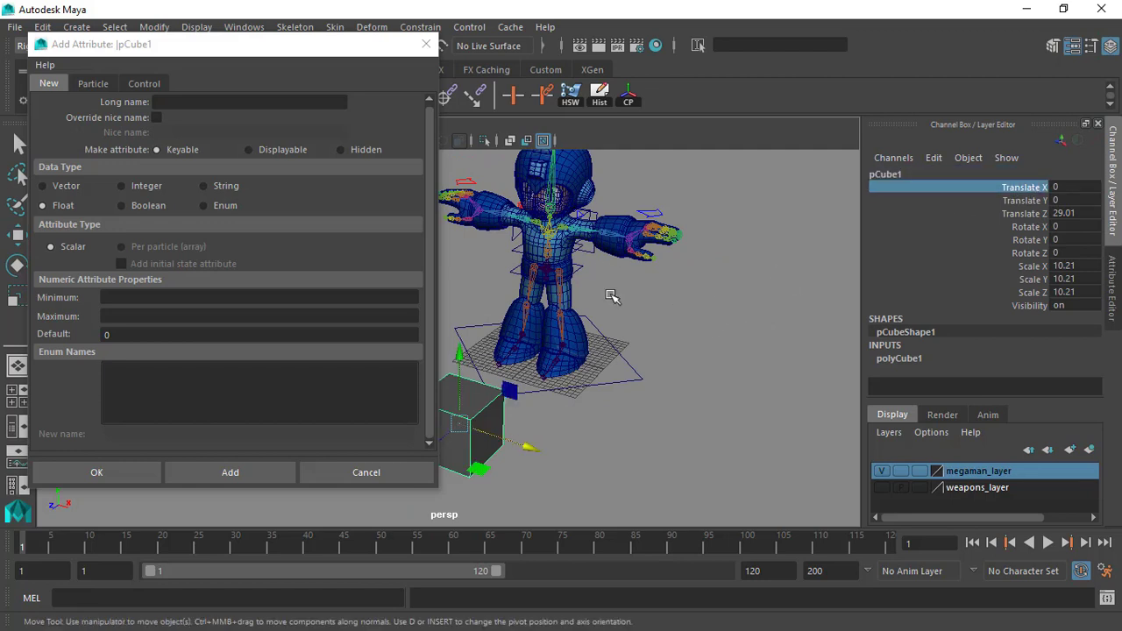
{"action": "middle_click_drag", "start_coordinate": [607, 274], "coordinate": [615, 304], "text": "alt"}
{"action": "left_click_drag", "start_coordinate": [615, 304], "coordinate": [653, 308], "text": "alt"}
{"action": "middle_click_drag", "start_coordinate": [735, 387], "coordinate": [761, 370]}
{"action": "middle_click_drag", "start_coordinate": [646, 438], "coordinate": [677, 441]}
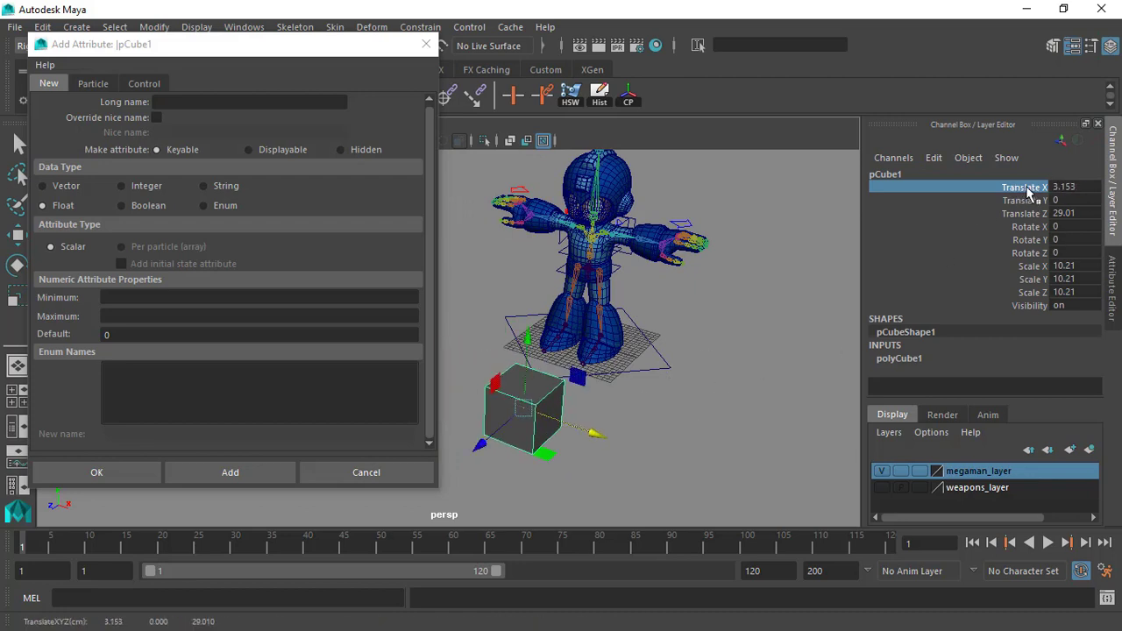
{"action": "middle_click_drag", "start_coordinate": [759, 404], "coordinate": [748, 363]}
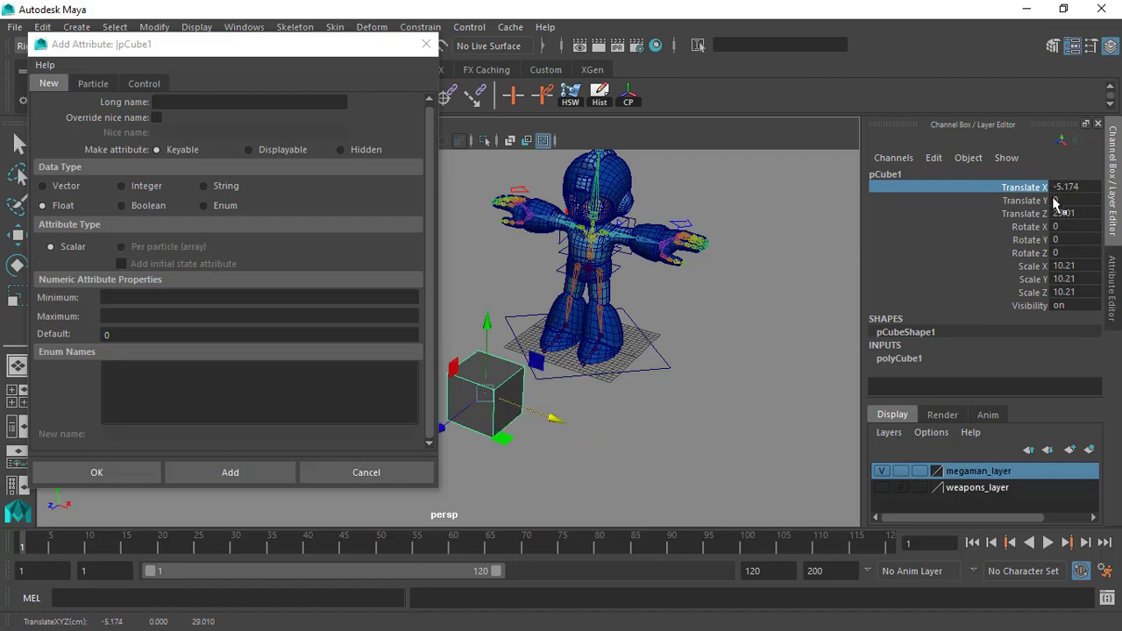
{"action": "mouse_move", "coordinate": [759, 365]}
{"action": "middle_mouse_down"}
{"action": "mouse_move", "coordinate": [715, 354]}
{"action": "mouse_move", "coordinate": [767, 364]}
{"action": "middle_mouse_up"}
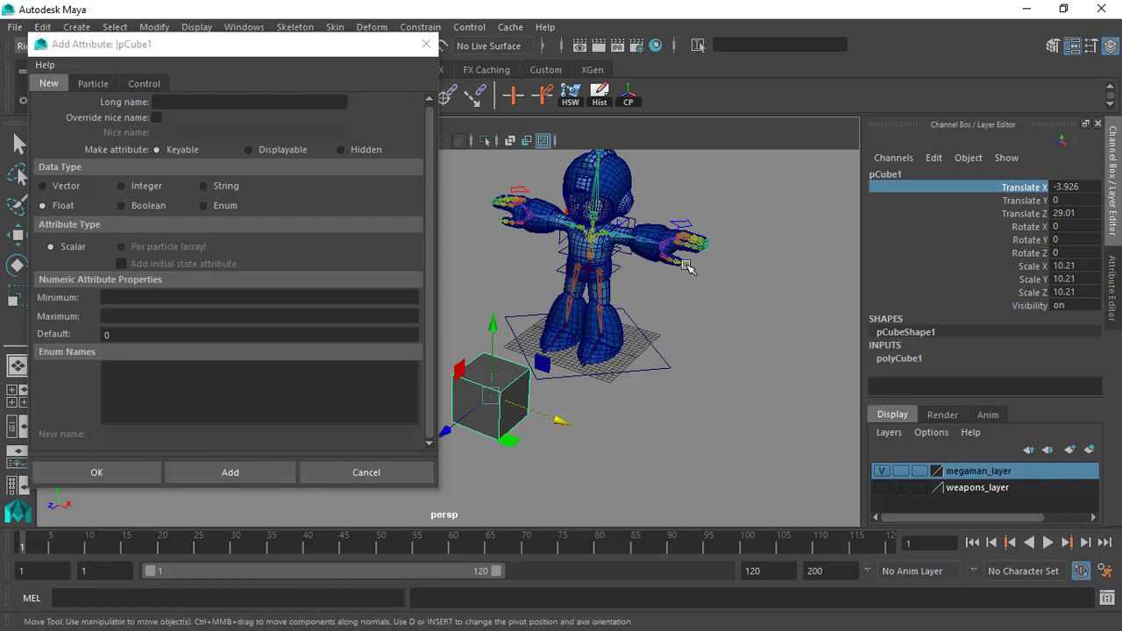
{"action": "middle_click_drag", "start_coordinate": [701, 414], "coordinate": [749, 426]}
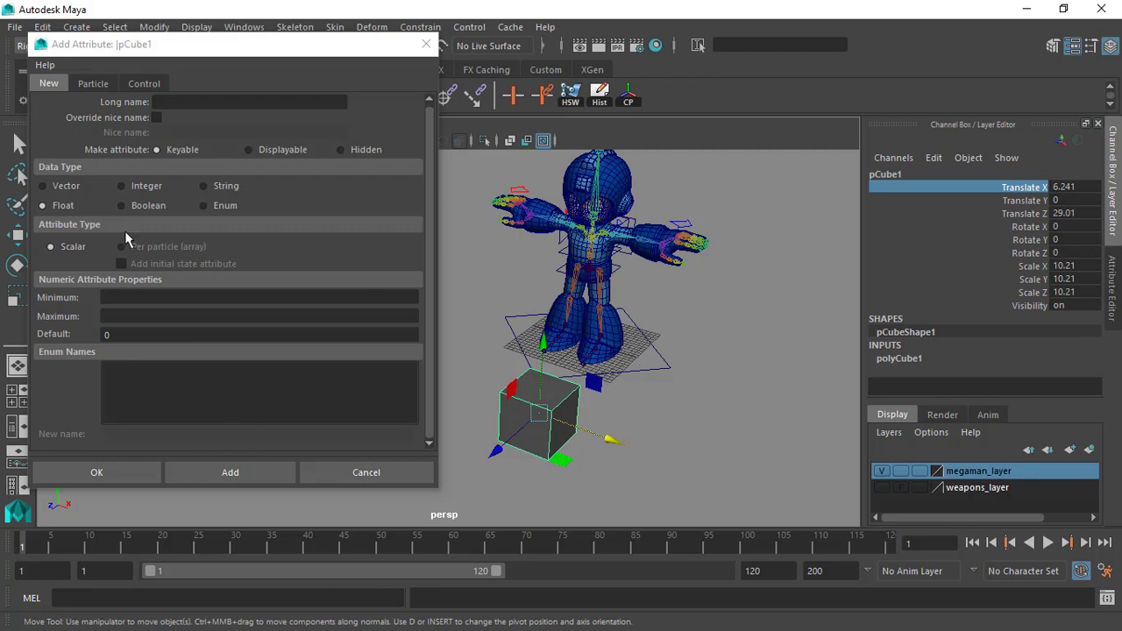
Step: Switch the new attribute's data type to Enum and inspect its Green and Blue enum names
{"action": "left_click", "coordinate": [222, 206]}
{"action": "left_click", "coordinate": [129, 371]}
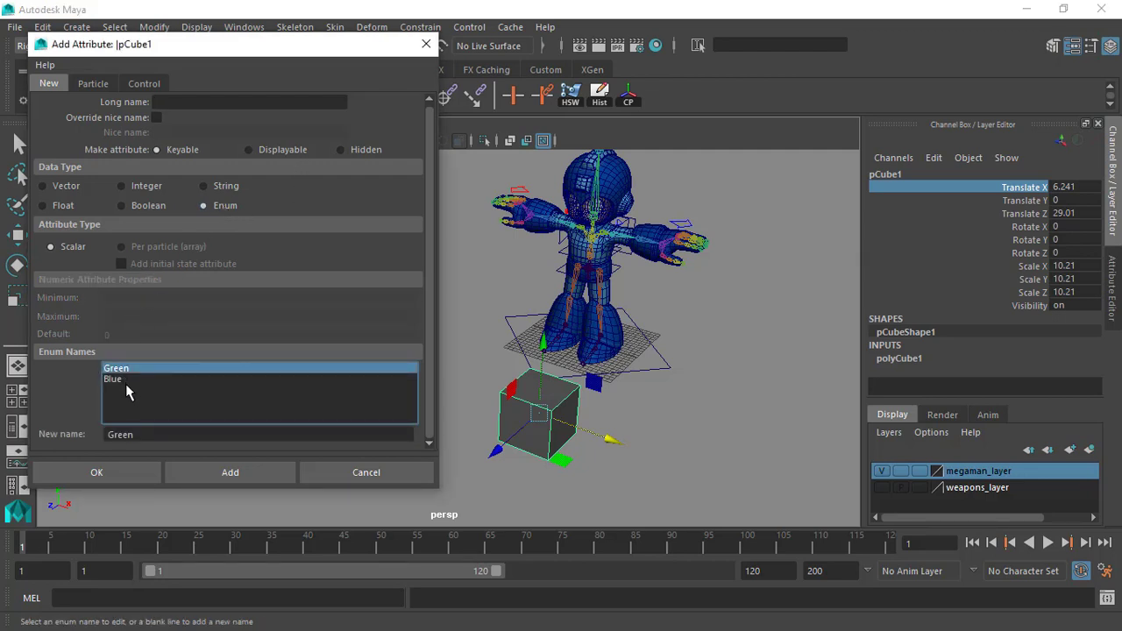
{"action": "left_click", "coordinate": [122, 380]}
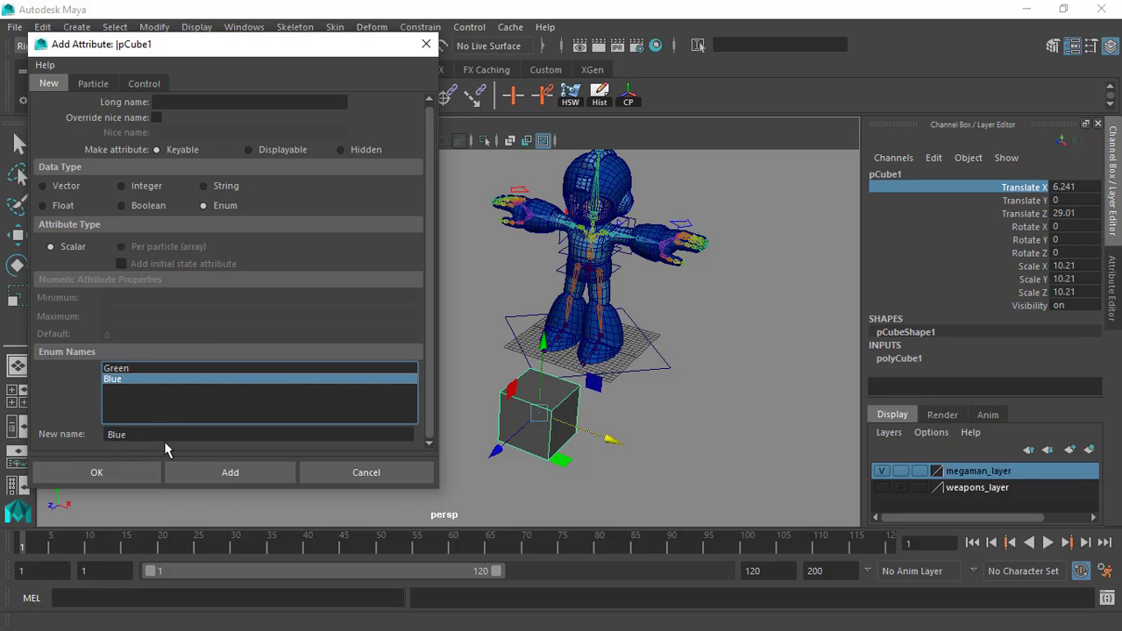
{"action": "left_click", "coordinate": [127, 370]}
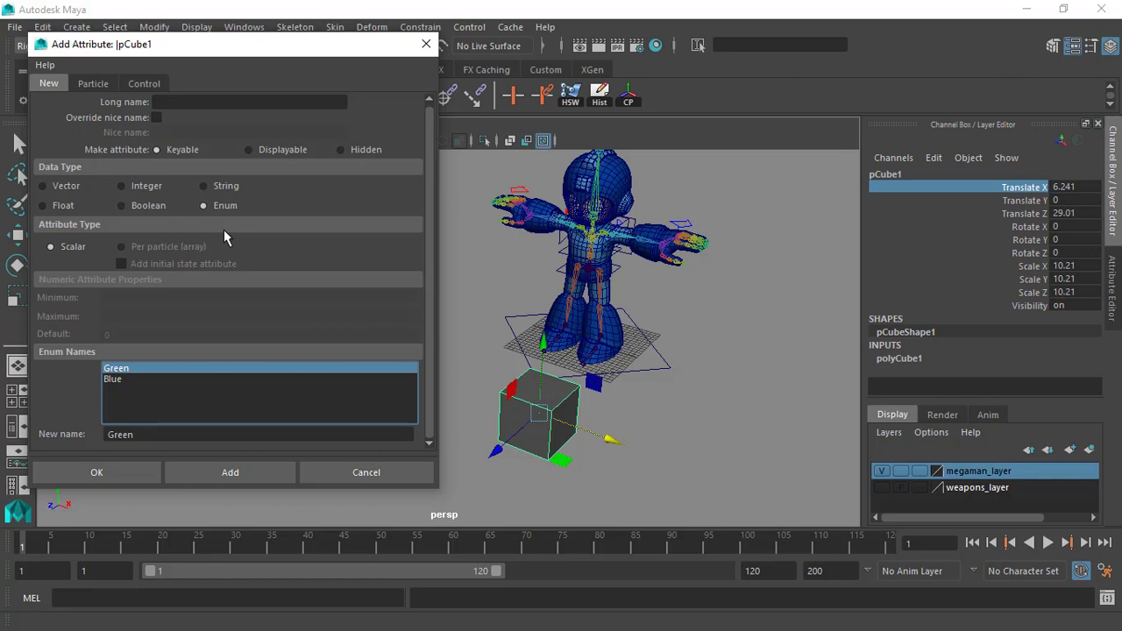
Step: Set the data type back to Float and add the keyable attribute cube_translate_x to the cube
{"action": "left_click", "coordinate": [63, 205]}
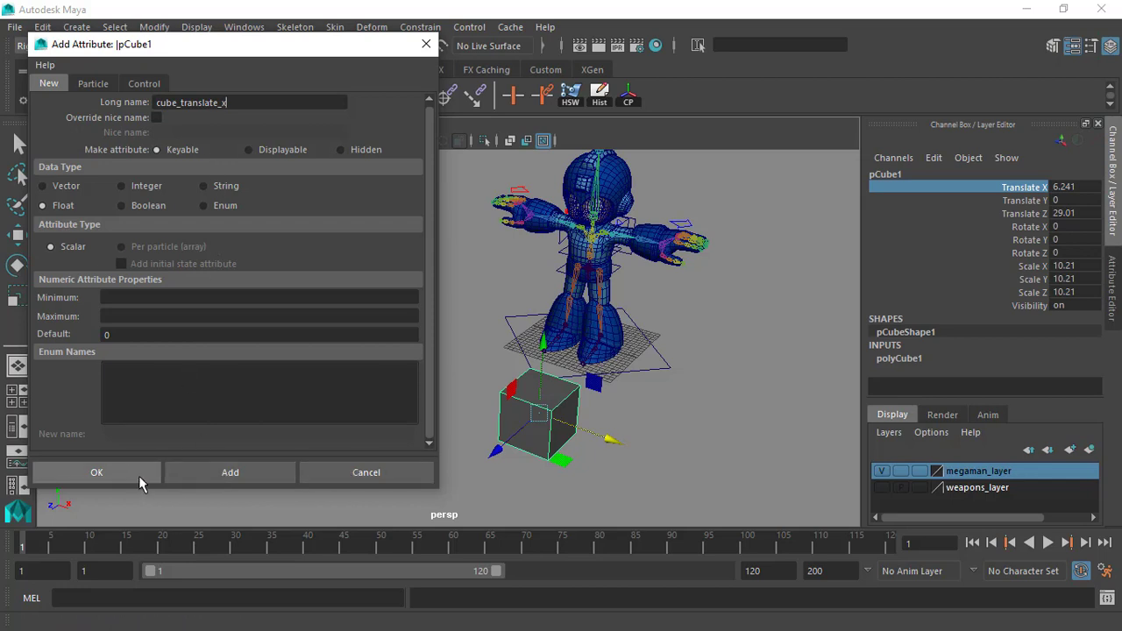
{"action": "left_click", "coordinate": [96, 474]}
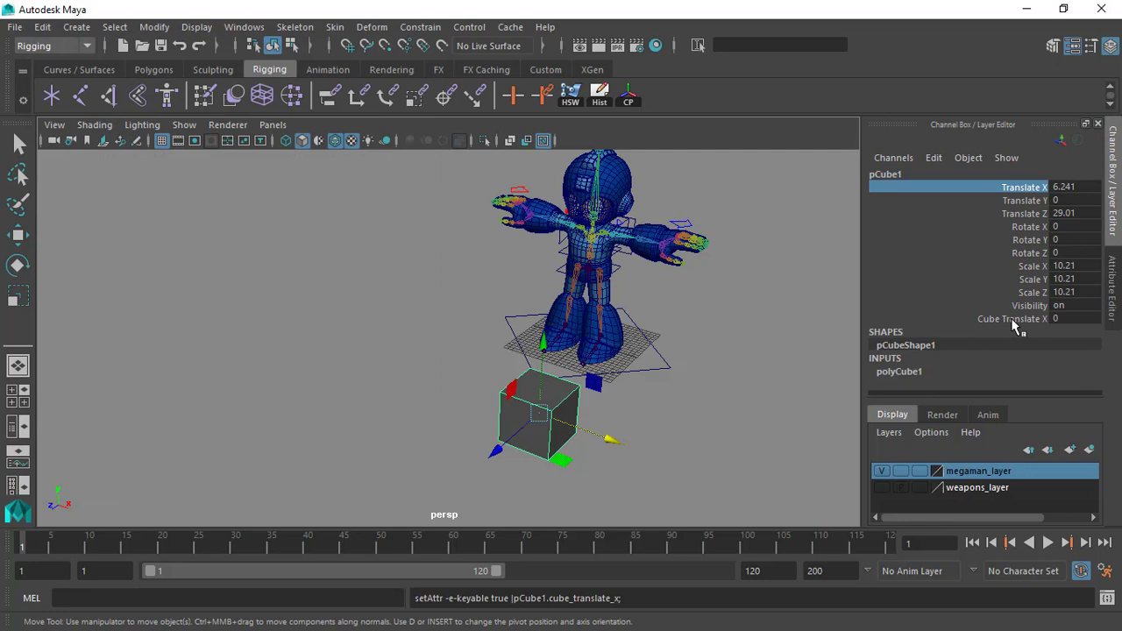
Step: Select the global control around the feet and view it together with the cube and the rig
{"action": "left_click", "coordinate": [659, 352]}
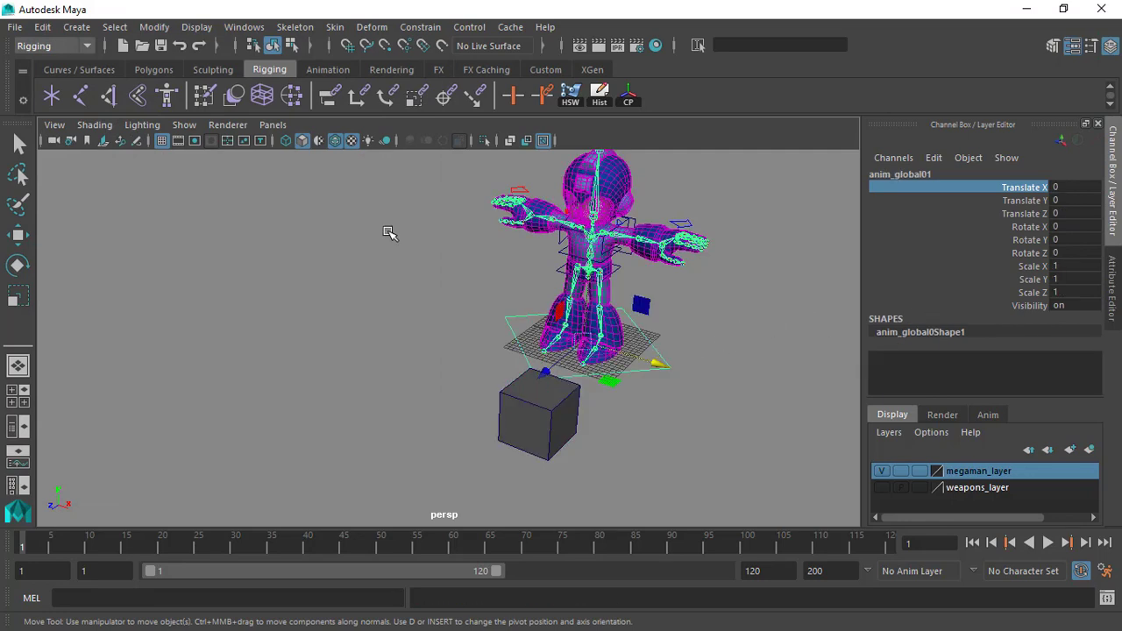
{"action": "left_click", "coordinate": [154, 26]}
{"action": "mouse_move", "coordinate": [228, 236]}
{"action": "left_click", "coordinate": [383, 354]}
{"action": "left_click", "coordinate": [657, 355]}
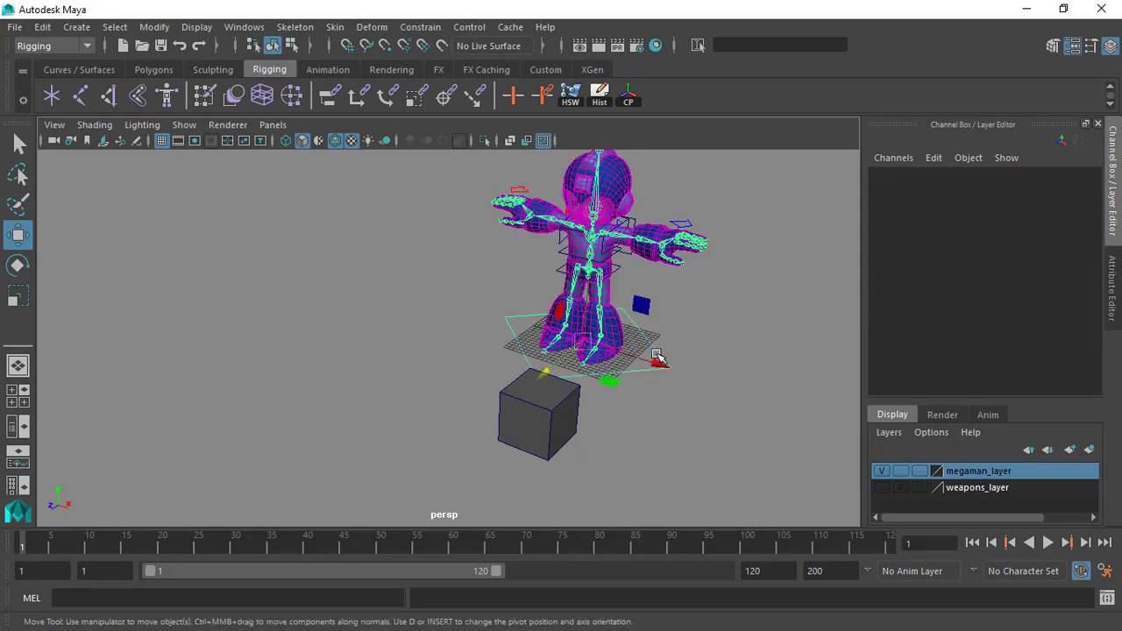
{"action": "scroll", "coordinate": [708, 370], "scroll_direction": "up", "scroll_amount": 2}
{"action": "left_click_drag", "start_coordinate": [708, 370], "coordinate": [588, 324], "text": "alt"}
{"action": "middle_click_drag", "start_coordinate": [589, 324], "coordinate": [520, 348], "text": "alt"}
{"action": "right_click_drag", "start_coordinate": [520, 348], "coordinate": [533, 377], "text": "alt"}
{"action": "left_click_drag", "start_coordinate": [517, 375], "coordinate": [549, 368], "text": "alt"}
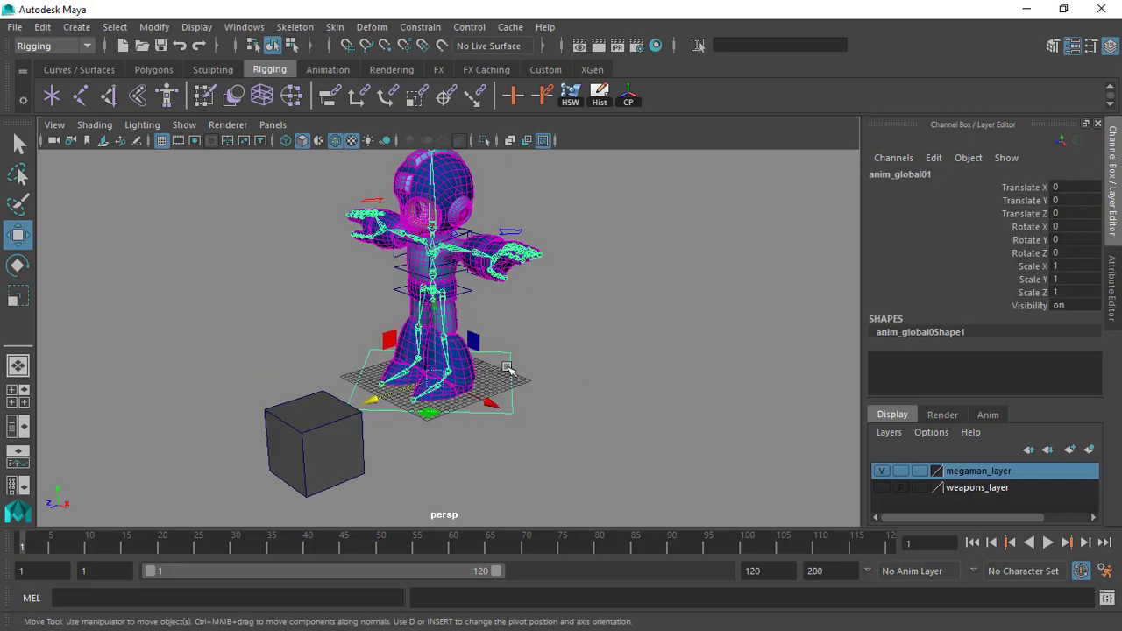
{"action": "left_click_drag", "start_coordinate": [365, 451], "coordinate": [318, 378], "text": "alt"}
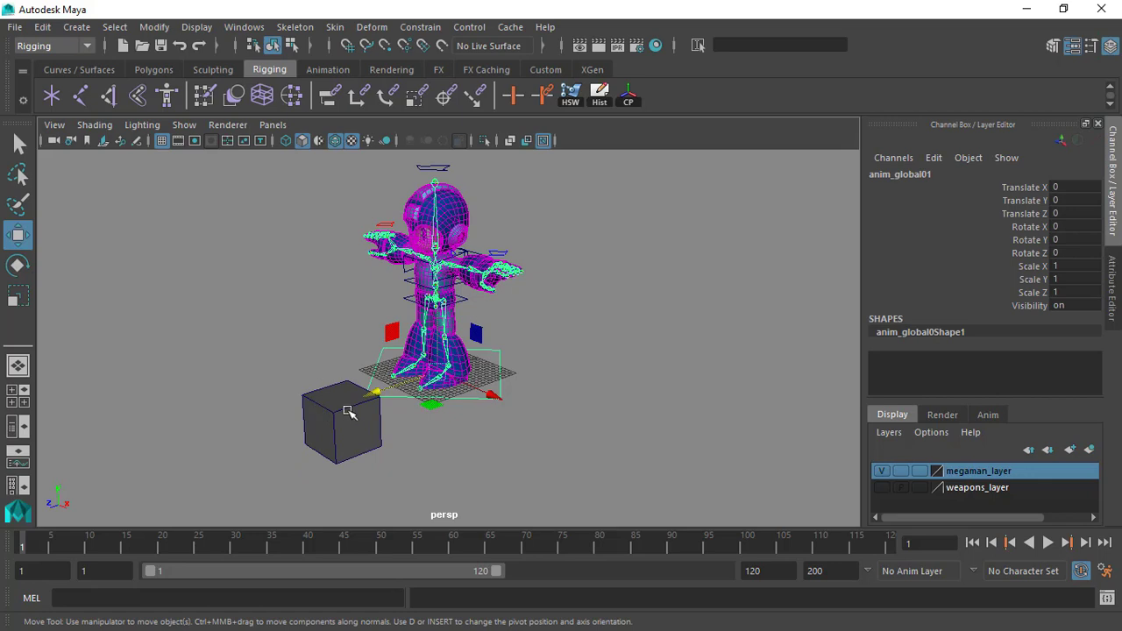
Step: Select the wrist control above the character's left hand and examine the hand and finger joints it drives
{"action": "left_click", "coordinate": [321, 366]}
{"action": "key", "text": "alt"}
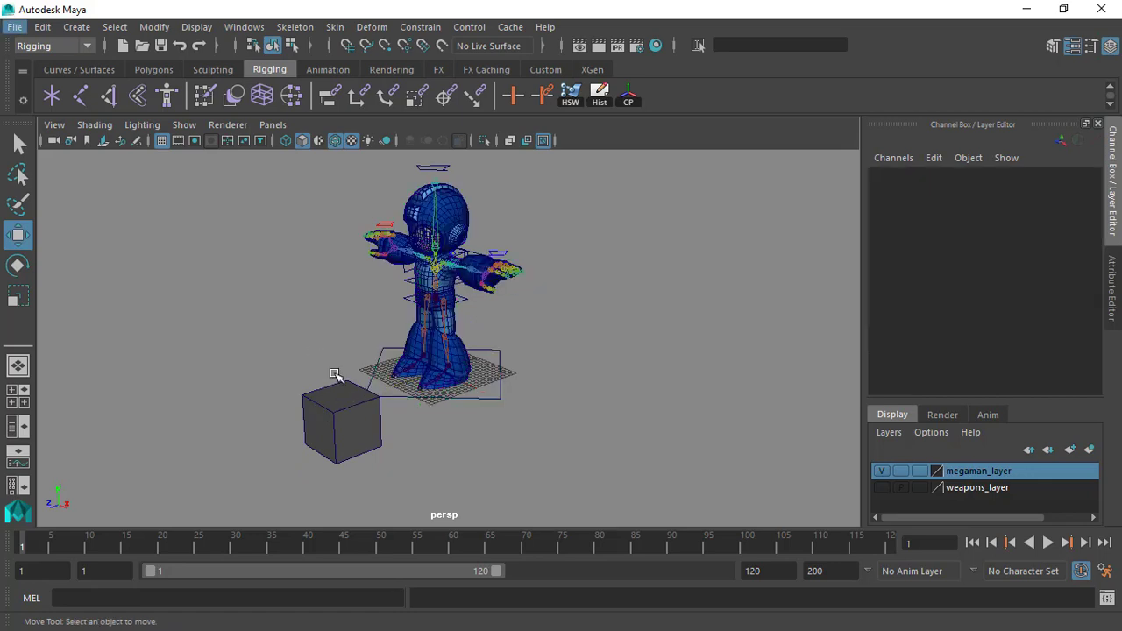
{"action": "left_click_drag", "start_coordinate": [335, 374], "coordinate": [421, 364], "text": "alt"}
{"action": "left_click_drag", "start_coordinate": [503, 351], "coordinate": [500, 326], "text": "alt"}
{"action": "right_click_drag", "start_coordinate": [535, 272], "coordinate": [596, 386], "text": "alt"}
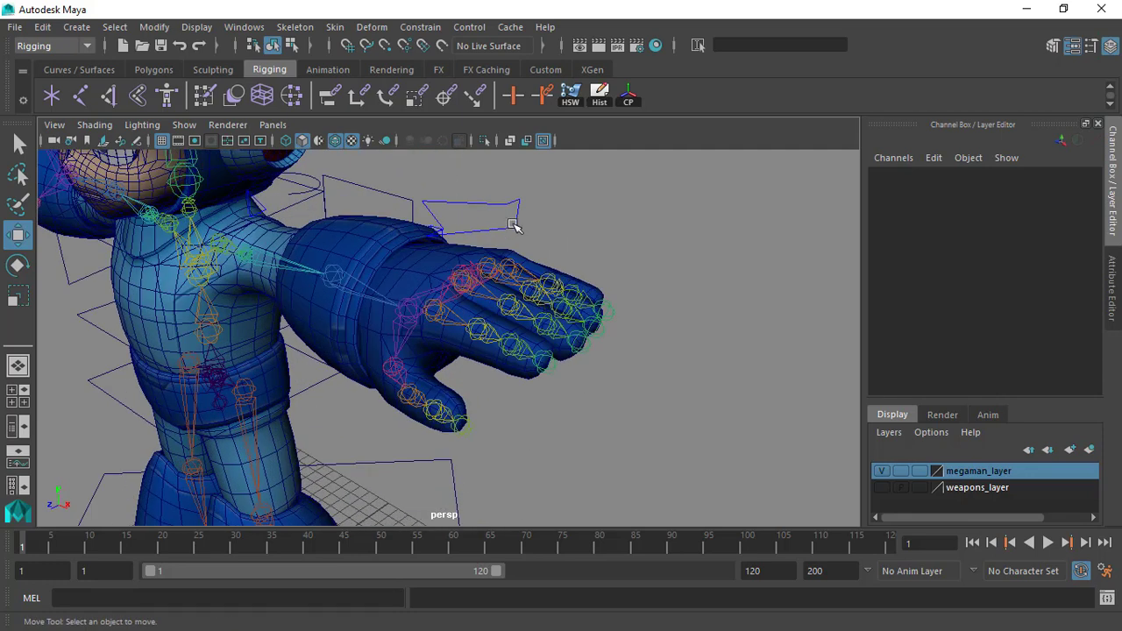
{"action": "left_click", "coordinate": [515, 227]}
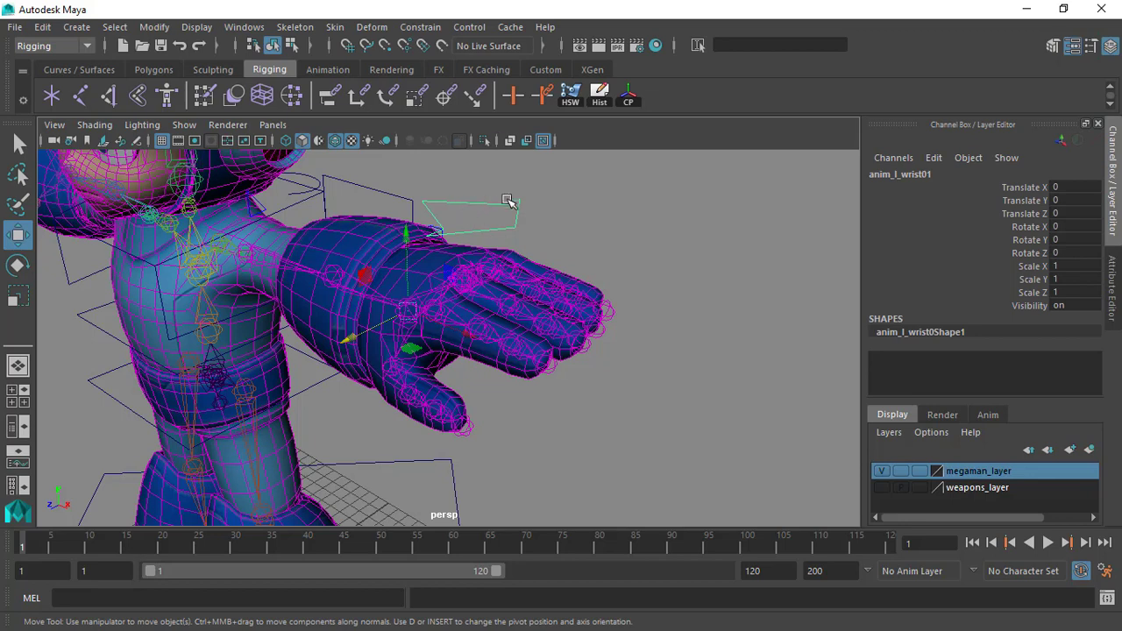
{"action": "left_click_drag", "start_coordinate": [503, 233], "coordinate": [524, 233], "text": "alt"}
{"action": "right_click_drag", "start_coordinate": [494, 223], "coordinate": [514, 277], "text": "alt"}
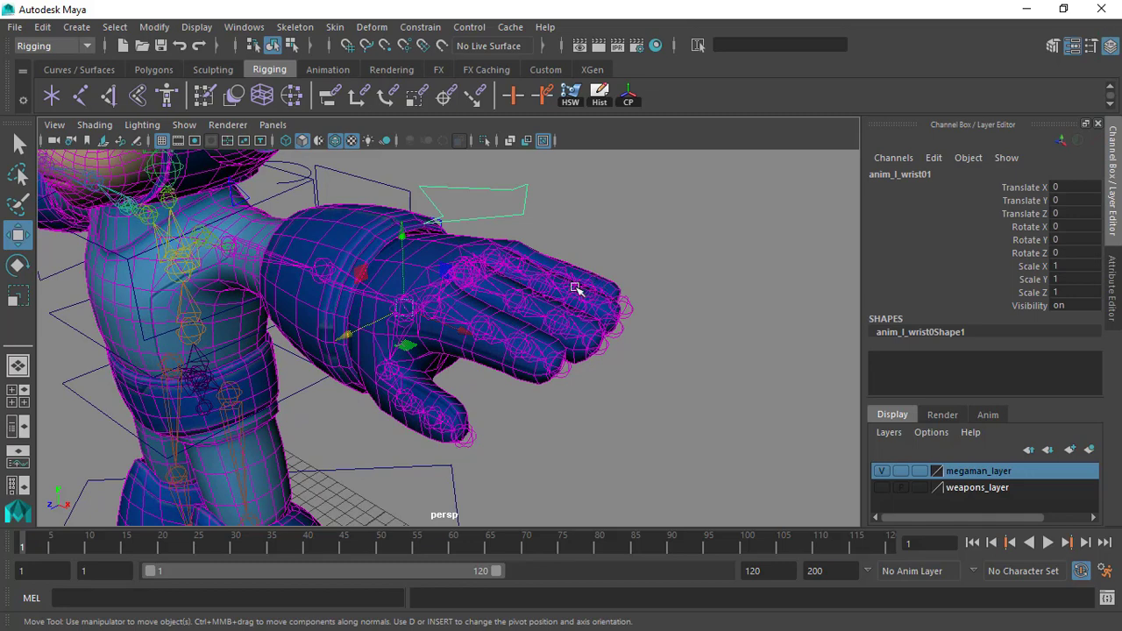
Step: Add a keyable float attribute with the long name cube_translate_x to the global control around the feet
{"action": "right_click_drag", "start_coordinate": [576, 288], "coordinate": [533, 280], "text": "alt"}
{"action": "left_click_drag", "start_coordinate": [571, 371], "coordinate": [539, 358], "text": "alt"}
{"action": "left_click", "coordinate": [496, 377]}
{"action": "middle_click_drag", "start_coordinate": [500, 376], "coordinate": [528, 353], "text": "alt"}
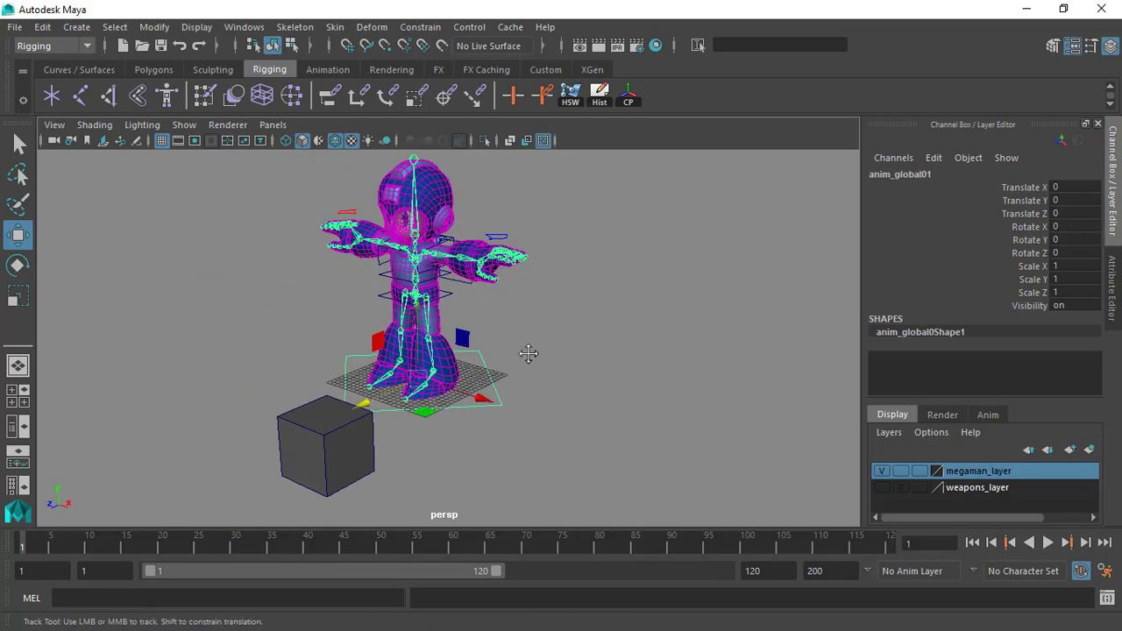
{"action": "left_click_drag", "start_coordinate": [528, 354], "coordinate": [526, 372], "text": "alt"}
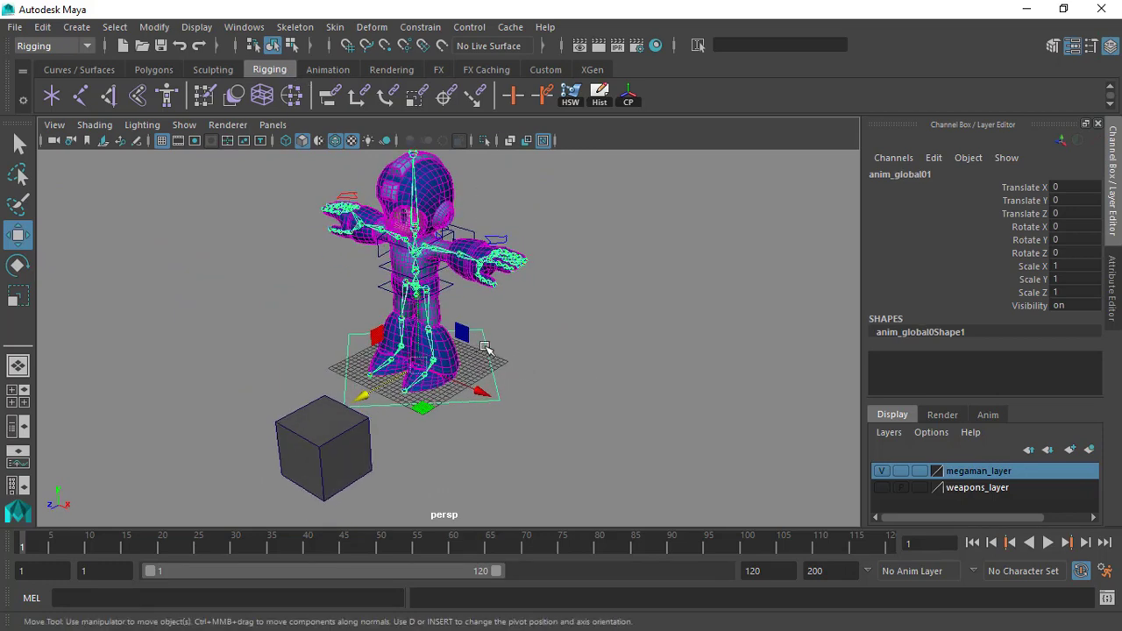
{"action": "left_click", "coordinate": [154, 27]}
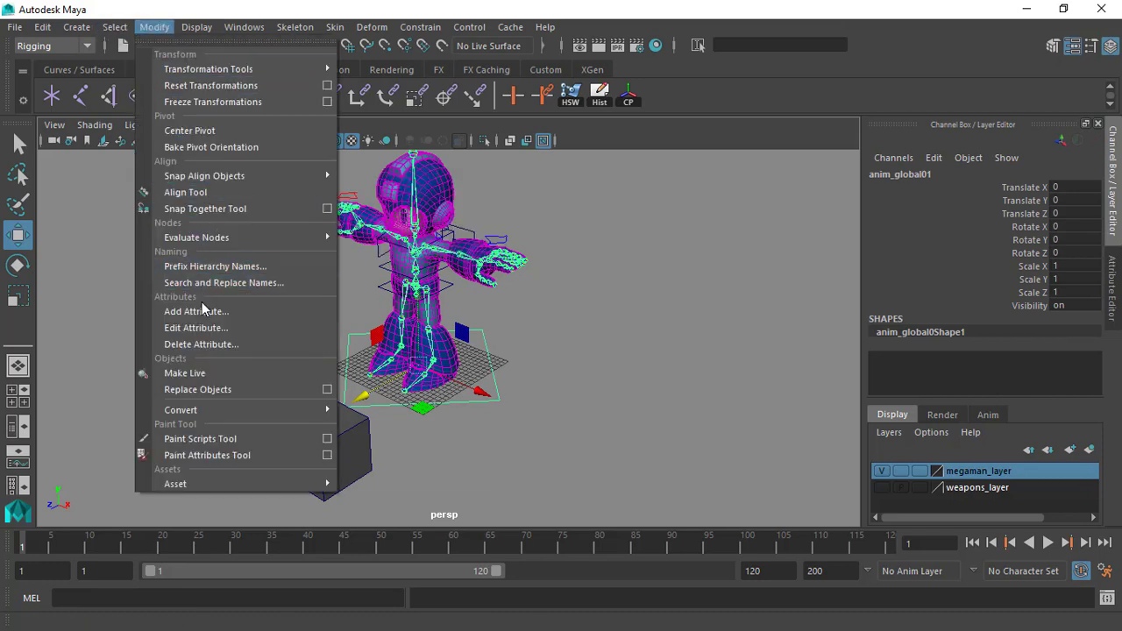
{"action": "left_click", "coordinate": [244, 311]}
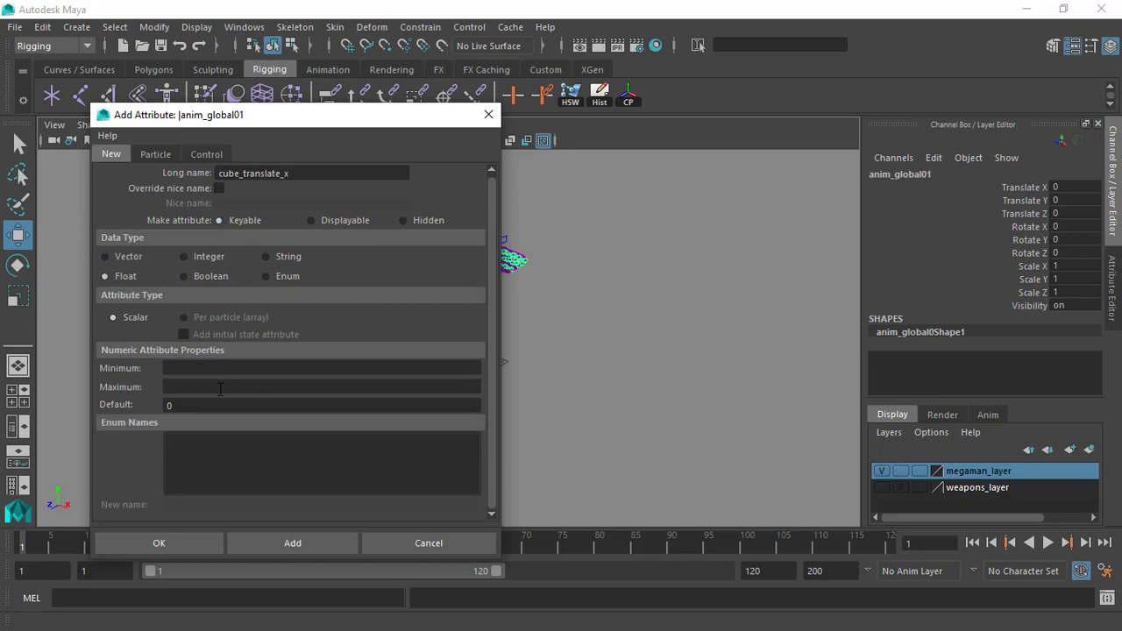
{"action": "left_click", "coordinate": [194, 541]}
Step: Select the global control and the cube in turn to compare Cube Translate X with the cube's Translate X
{"action": "scroll", "coordinate": [614, 320], "scroll_direction": "up", "scroll_amount": 2}
{"action": "scroll", "coordinate": [571, 294], "scroll_direction": "up", "scroll_amount": 2}
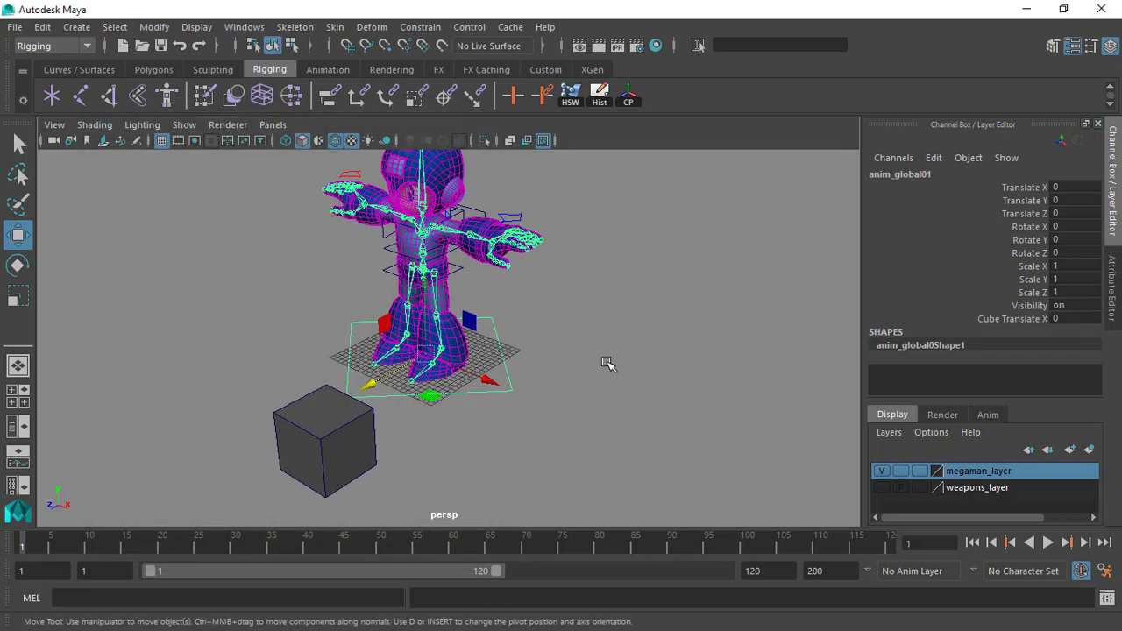
{"action": "scroll", "coordinate": [608, 363], "scroll_direction": "down", "scroll_amount": 1}
{"action": "left_click", "coordinate": [579, 346]}
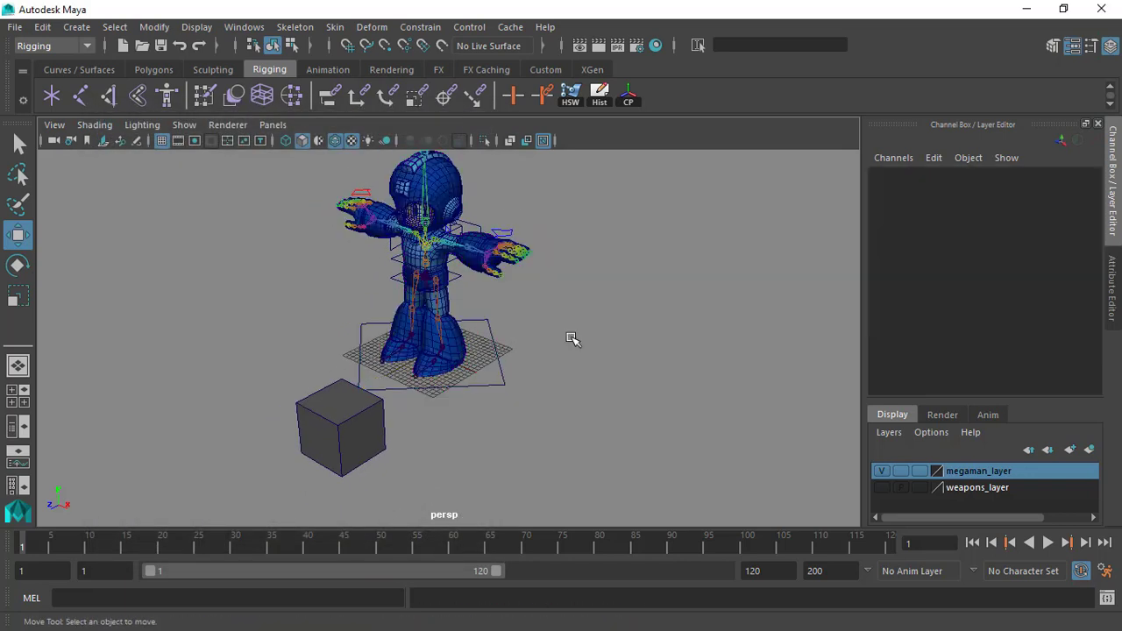
{"action": "left_click", "coordinate": [491, 331]}
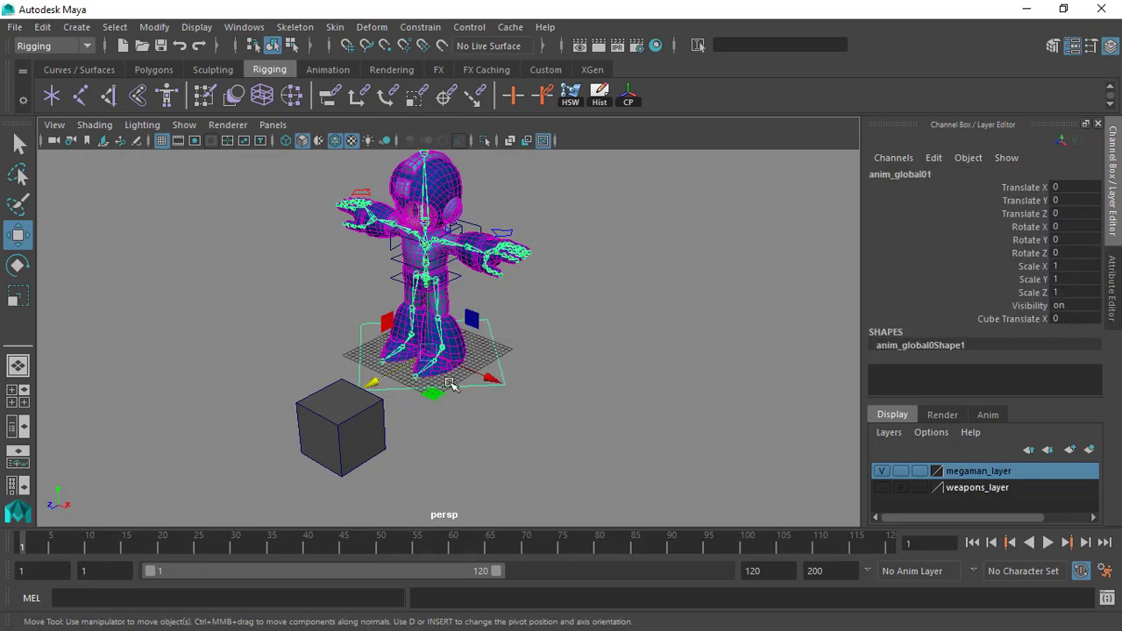
{"action": "left_click", "coordinate": [346, 428]}
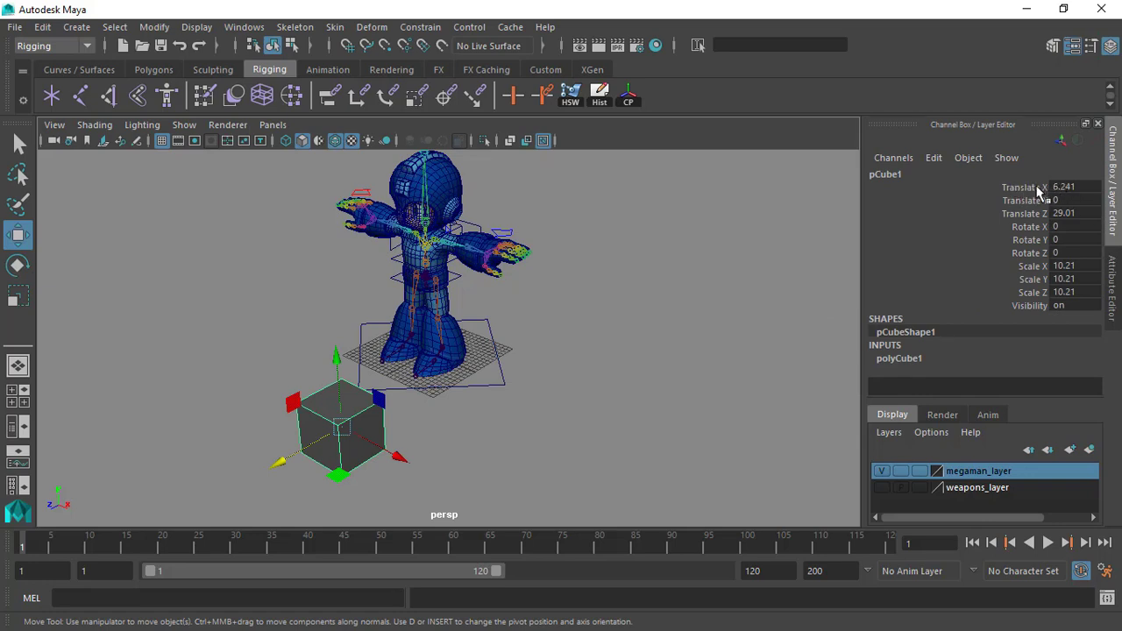
Step: Clear the selection and open the Connection Editor
{"action": "left_click", "coordinate": [601, 371]}
{"action": "mouse_move", "coordinate": [601, 371]}
{"action": "left_mouse_down", "text": "alt"}
{"action": "mouse_move", "coordinate": [563, 362]}
{"action": "mouse_move", "coordinate": [556, 380]}
{"action": "mouse_move", "coordinate": [593, 380]}
{"action": "left_mouse_up", "text": "alt"}
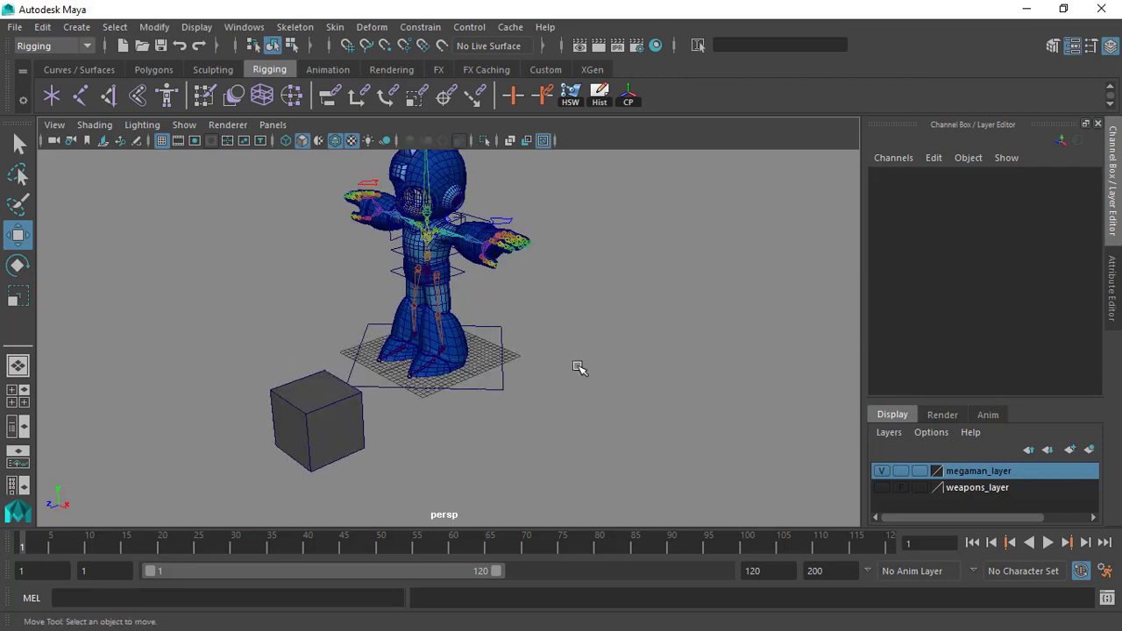
{"action": "right_click_drag", "start_coordinate": [593, 359], "coordinate": [545, 357], "text": "alt"}
{"action": "key", "text": "alt"}
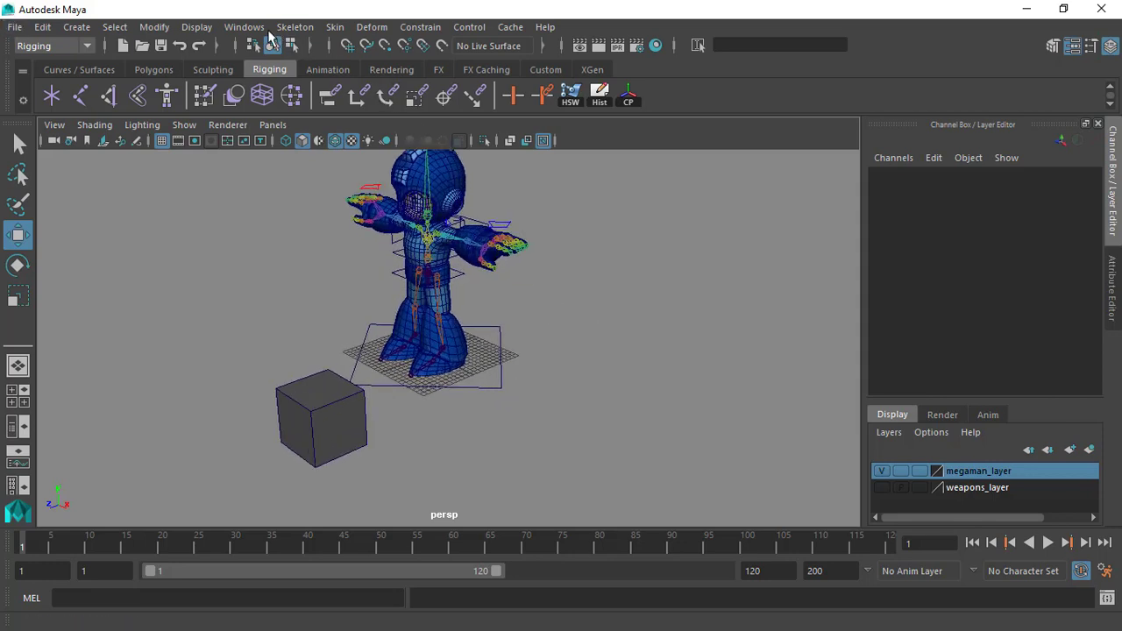
{"action": "left_click", "coordinate": [258, 28]}
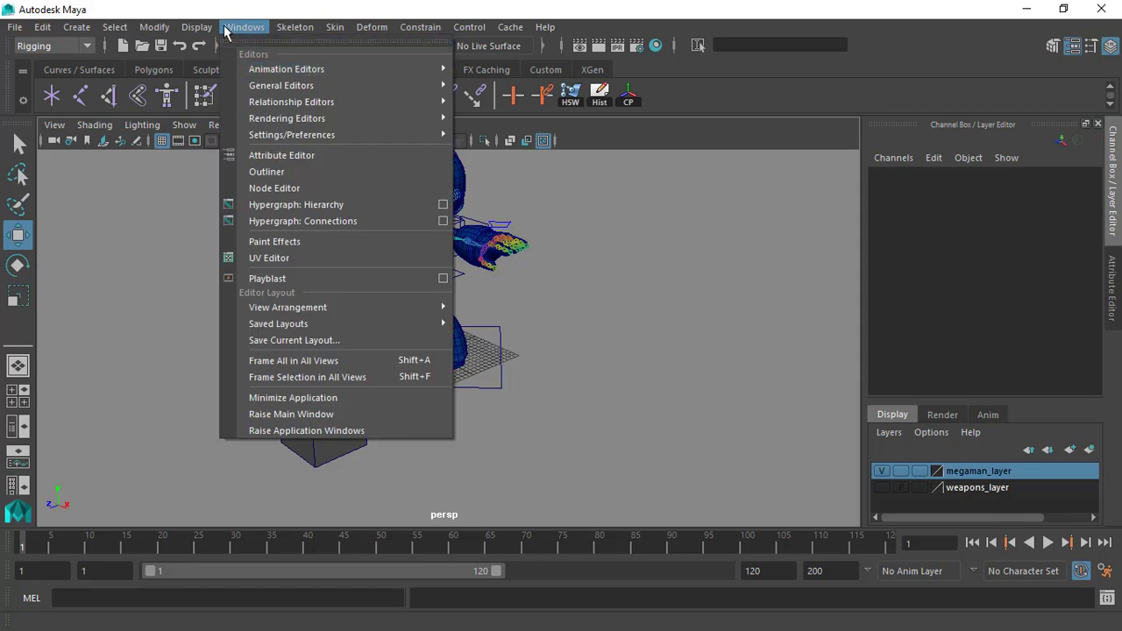
{"action": "mouse_move", "coordinate": [277, 90]}
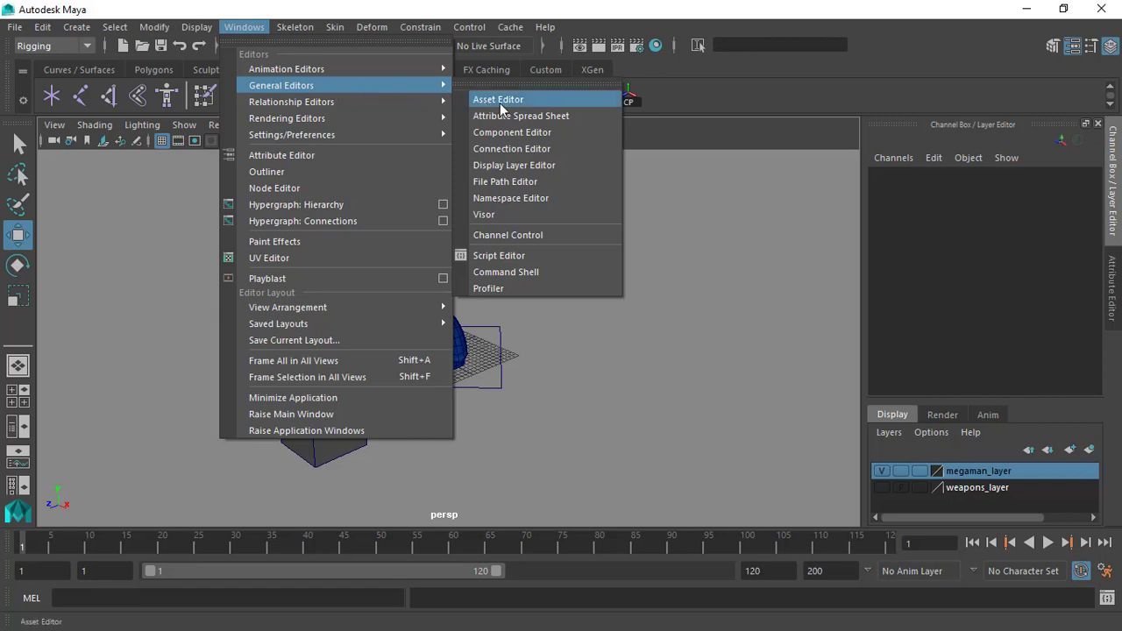
{"action": "left_click", "coordinate": [574, 149]}
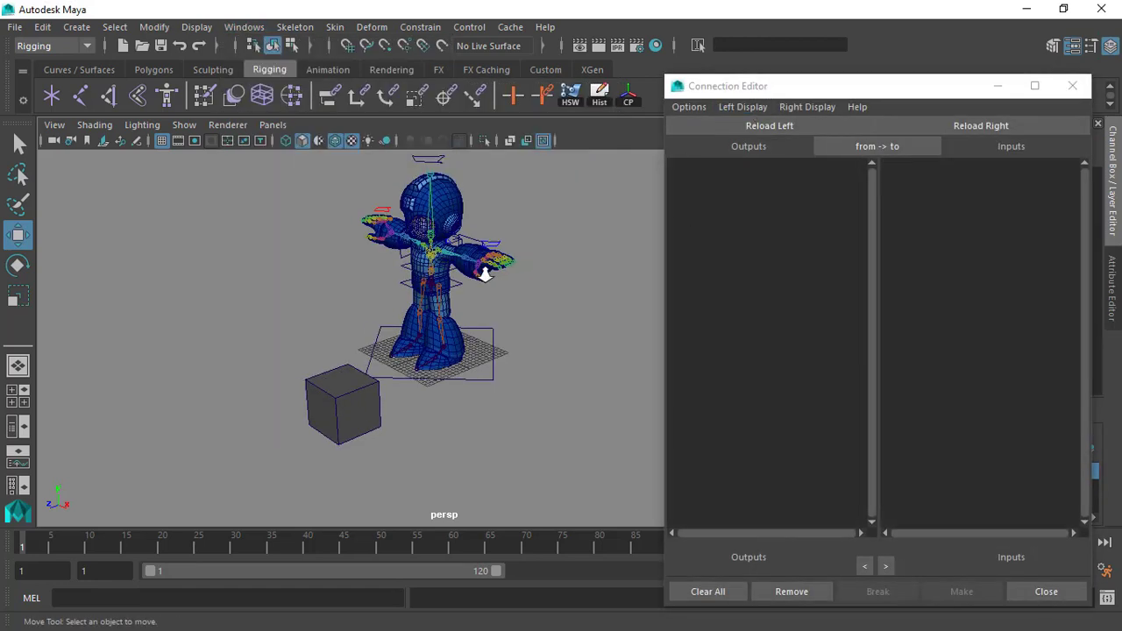
Step: Arrange the Connection Editor and the view so the rig and the cube stay visible beside it
{"action": "left_click_drag", "start_coordinate": [485, 274], "coordinate": [468, 253], "text": "alt"}
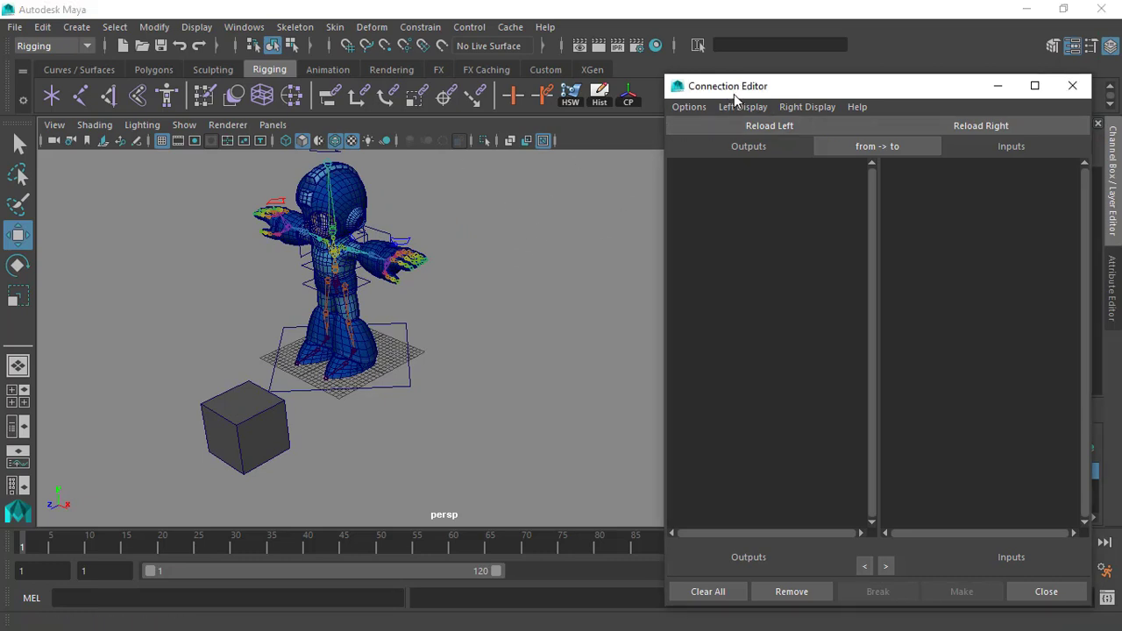
{"action": "left_click_drag", "start_coordinate": [735, 94], "coordinate": [708, 92]}
{"action": "left_click_drag", "start_coordinate": [499, 198], "coordinate": [476, 230], "text": "alt"}
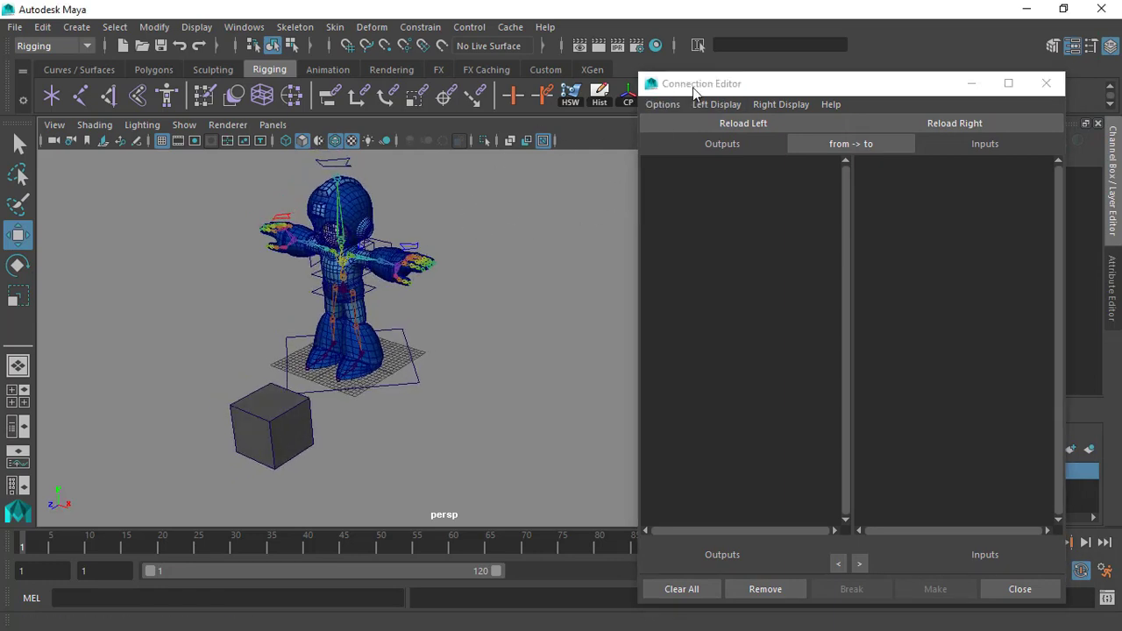
{"action": "left_click_drag", "start_coordinate": [698, 83], "coordinate": [677, 51]}
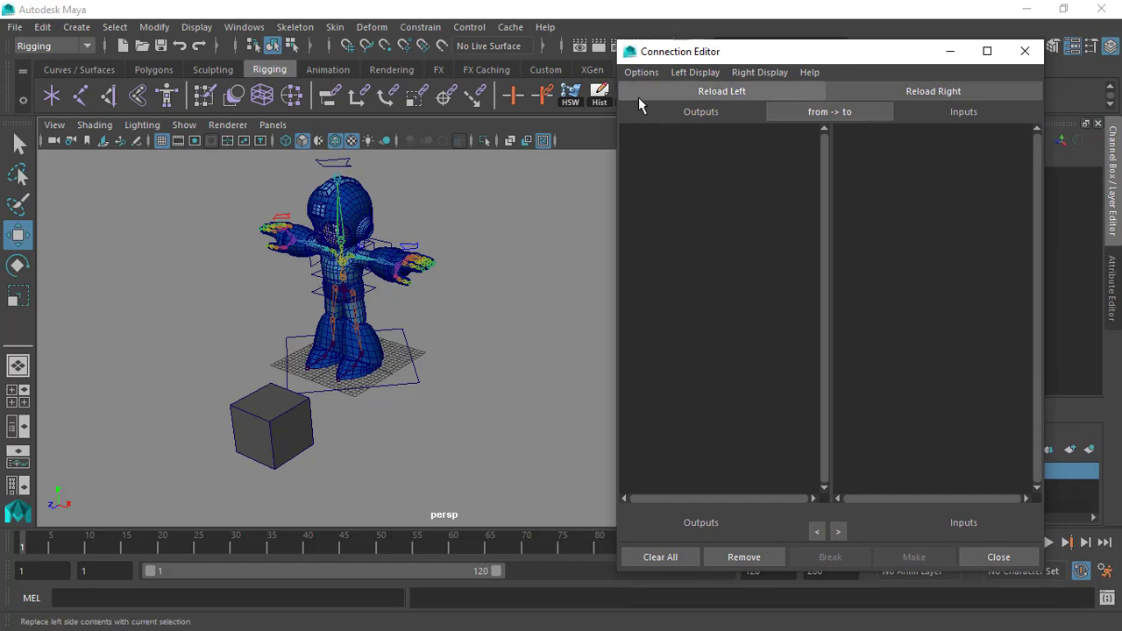
{"action": "left_click_drag", "start_coordinate": [433, 296], "coordinate": [486, 251], "text": "alt"}
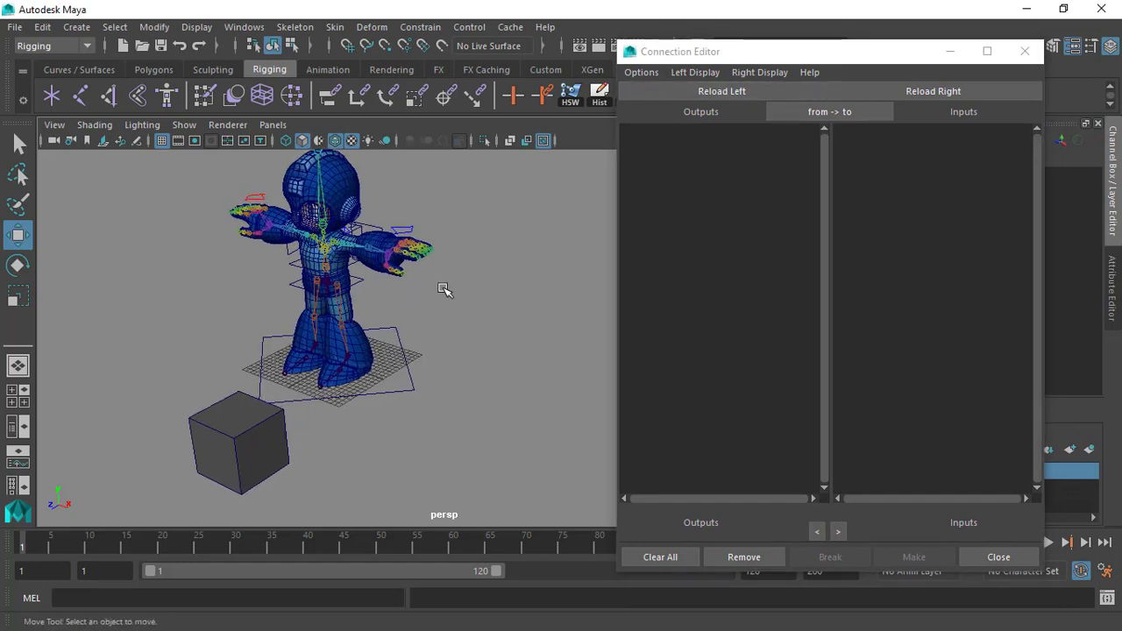
{"action": "left_click_drag", "start_coordinate": [496, 322], "coordinate": [468, 303], "text": "alt"}
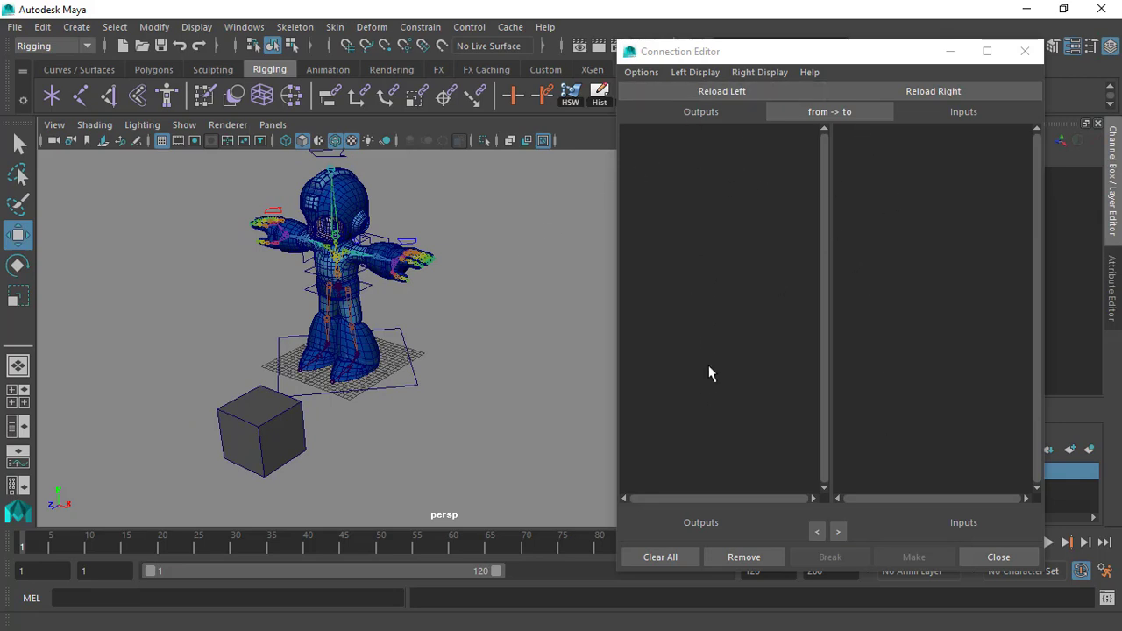
{"action": "left_click_drag", "start_coordinate": [787, 53], "coordinate": [812, 58]}
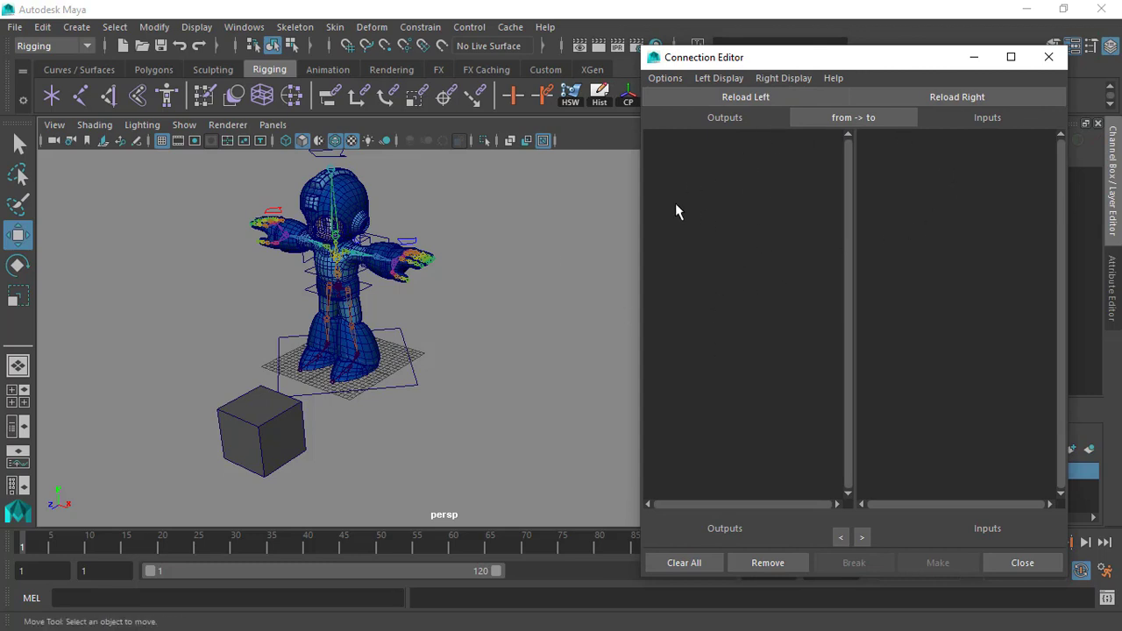
Step: Uncover the channel values behind the Connection Editor and review those of the global control and the cube
{"action": "left_click", "coordinate": [412, 360]}
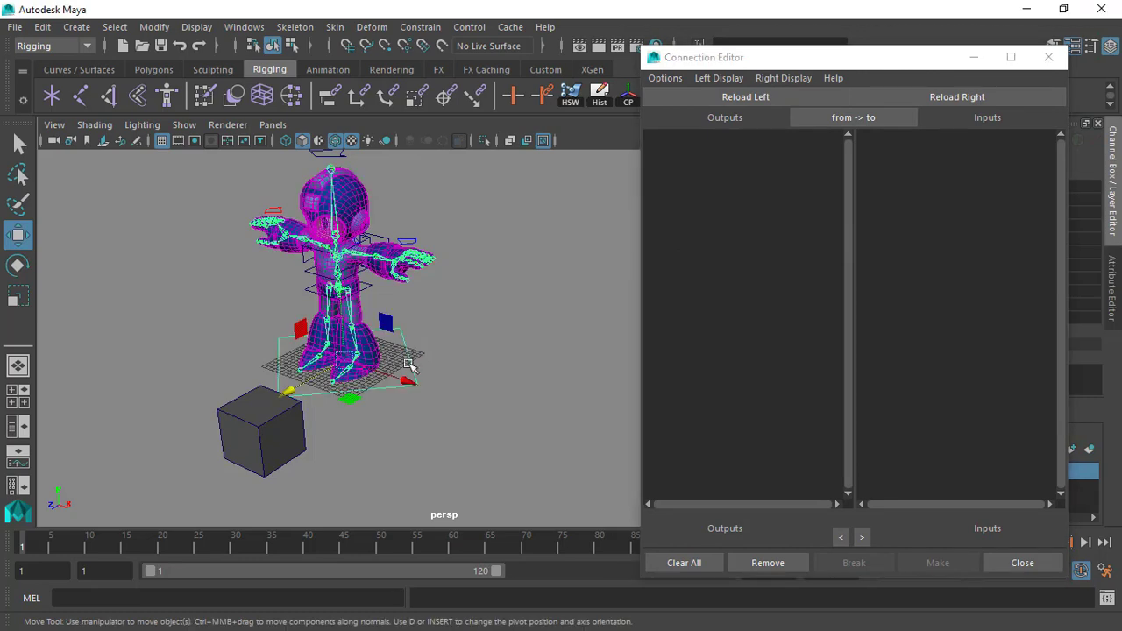
{"action": "left_click_drag", "start_coordinate": [736, 67], "coordinate": [573, 97]}
{"action": "scroll", "coordinate": [444, 368], "scroll_direction": "up", "scroll_amount": 3}
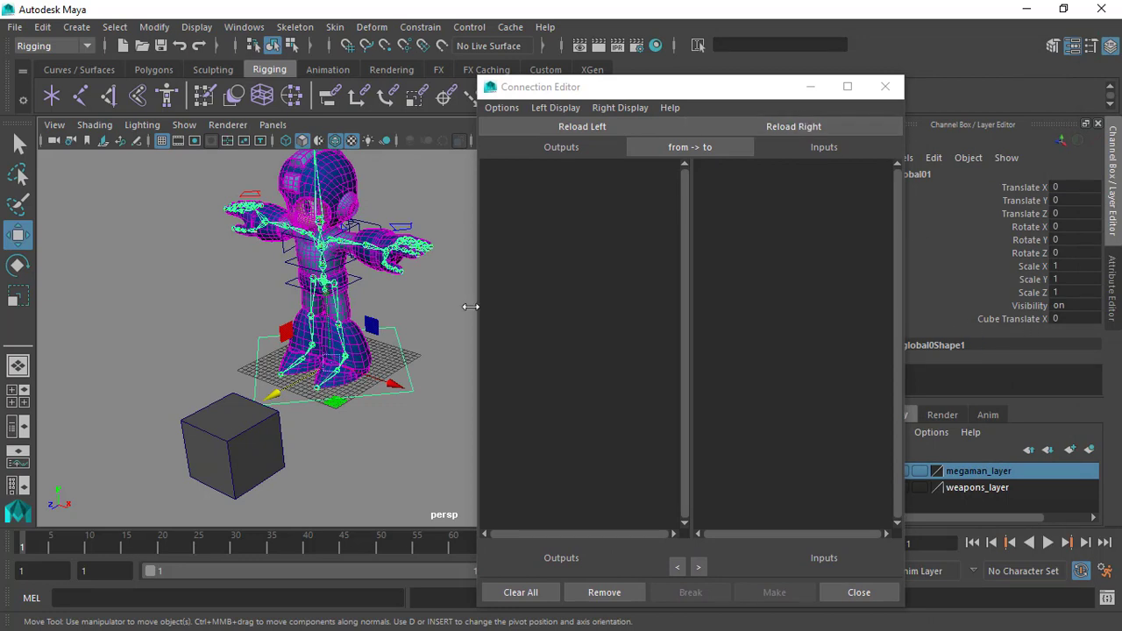
{"action": "left_click", "coordinate": [232, 442]}
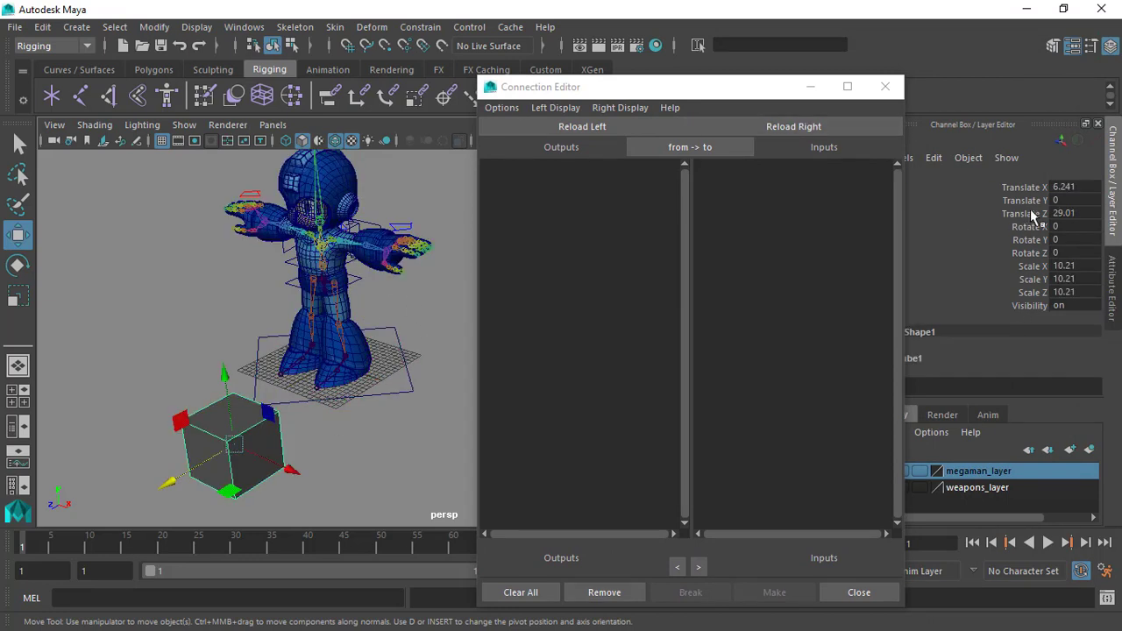
Step: Load the global control around the feet into the Outputs side of the Connection Editor
{"action": "left_click", "coordinate": [410, 372]}
{"action": "left_click_drag", "start_coordinate": [648, 88], "coordinate": [772, 72]}
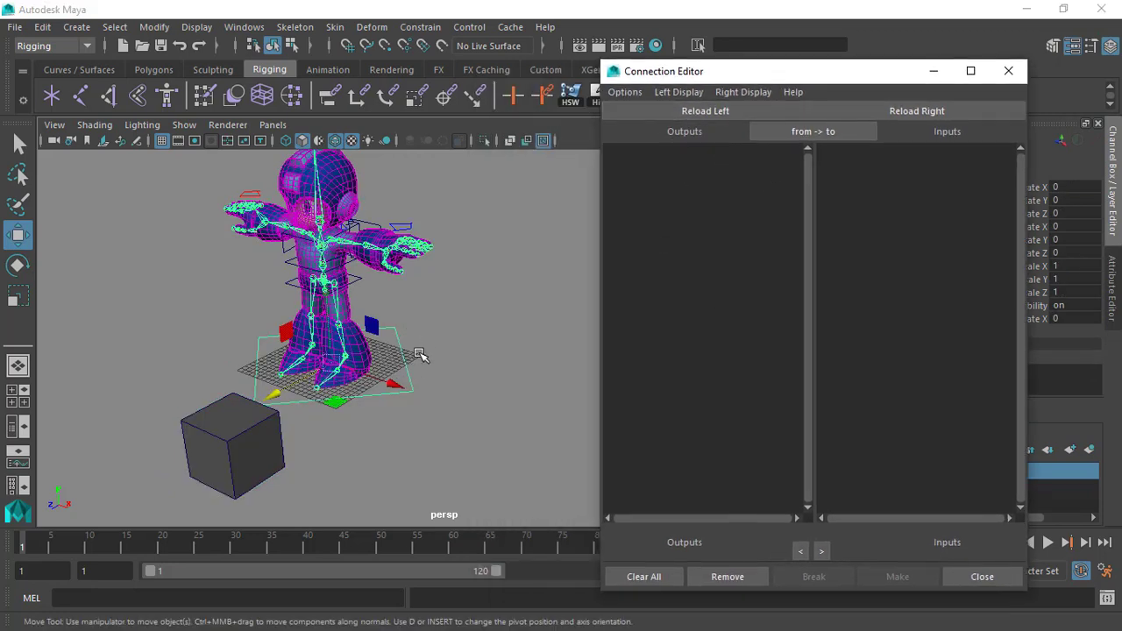
{"action": "left_click_drag", "start_coordinate": [678, 81], "coordinate": [542, 85]}
{"action": "left_click_drag", "start_coordinate": [662, 75], "coordinate": [817, 74]}
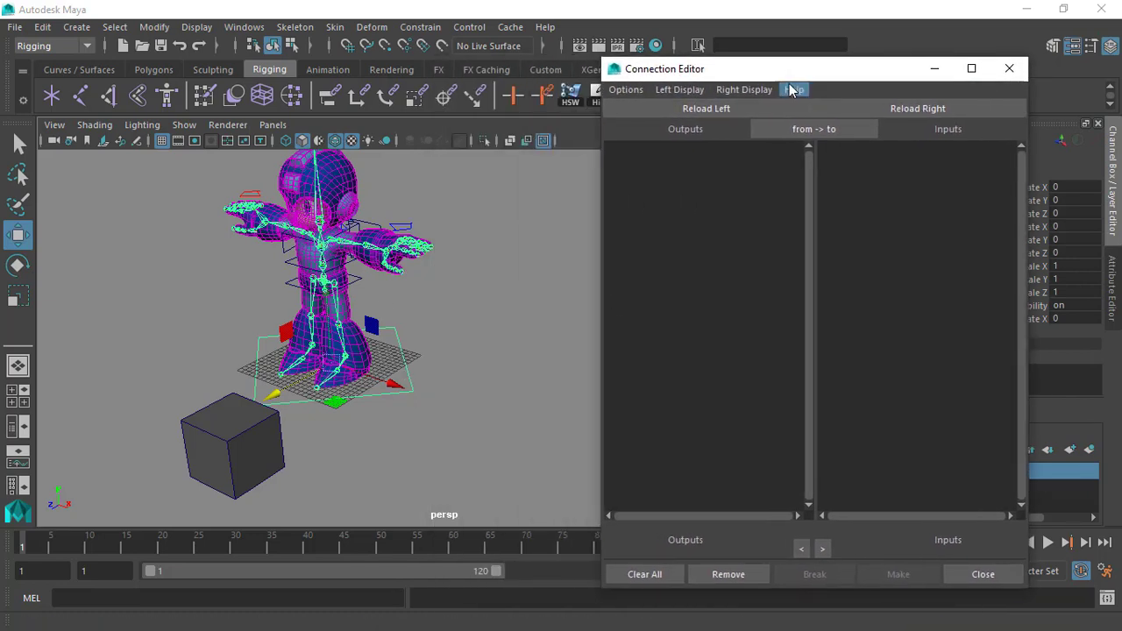
{"action": "left_click", "coordinate": [690, 107]}
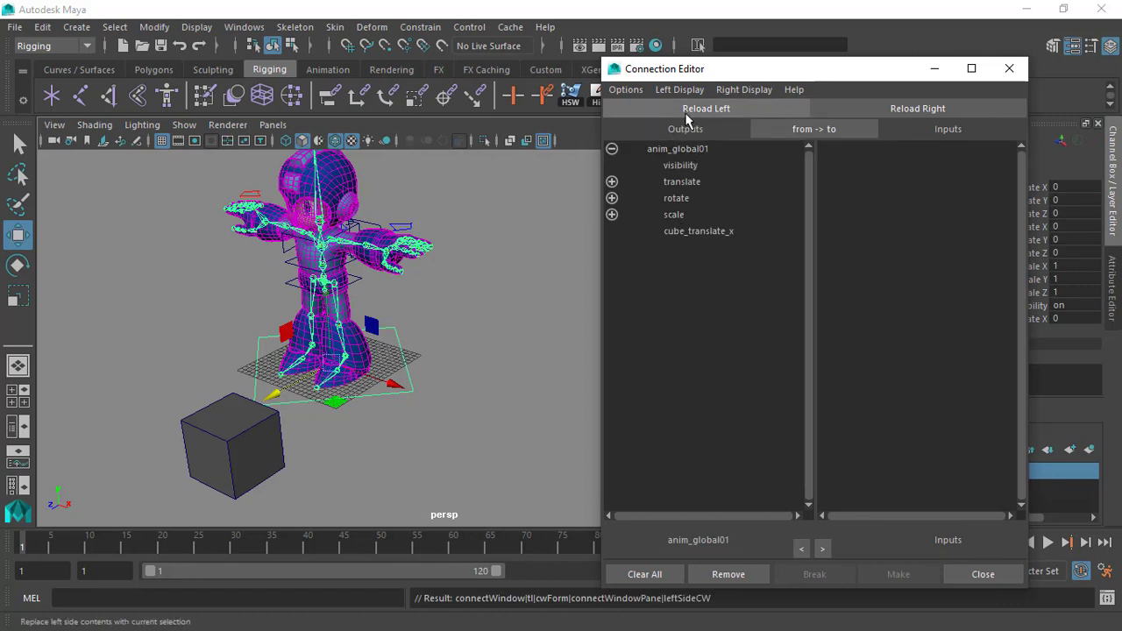
Step: Select the cube and load it into the Inputs side of the Connection Editor
{"action": "left_click_drag", "start_coordinate": [416, 366], "coordinate": [459, 306], "text": "alt"}
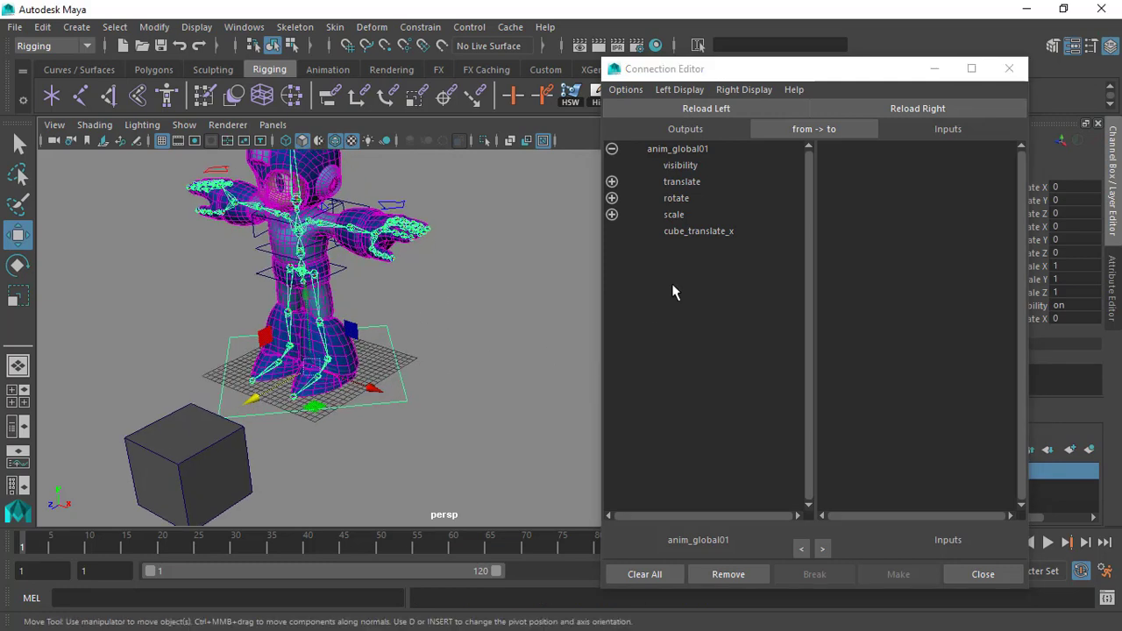
{"action": "left_click_drag", "start_coordinate": [512, 335], "coordinate": [306, 421], "text": "alt"}
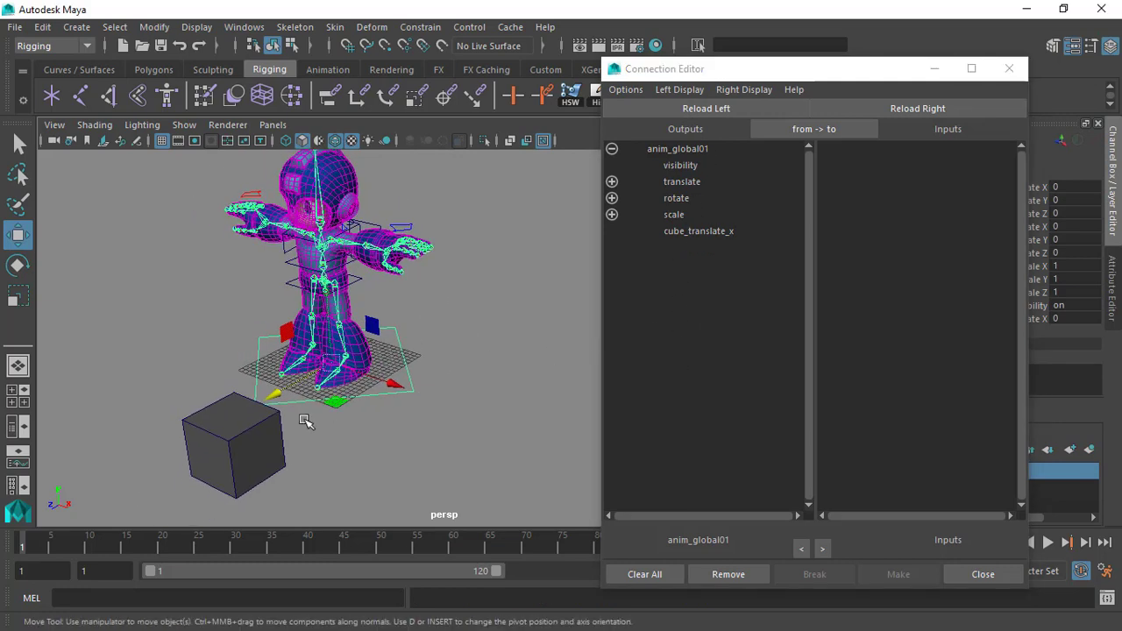
{"action": "left_click", "coordinate": [263, 434]}
{"action": "left_click_drag", "start_coordinate": [381, 350], "coordinate": [412, 343], "text": "alt"}
{"action": "left_click_drag", "start_coordinate": [745, 77], "coordinate": [636, 85]}
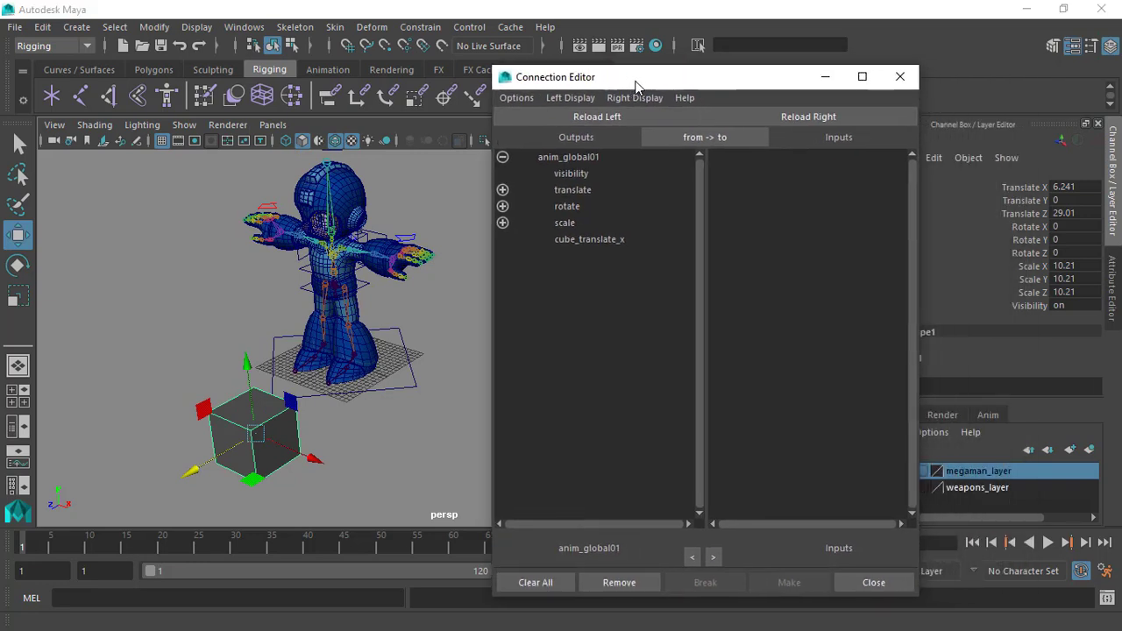
{"action": "left_click", "coordinate": [801, 122]}
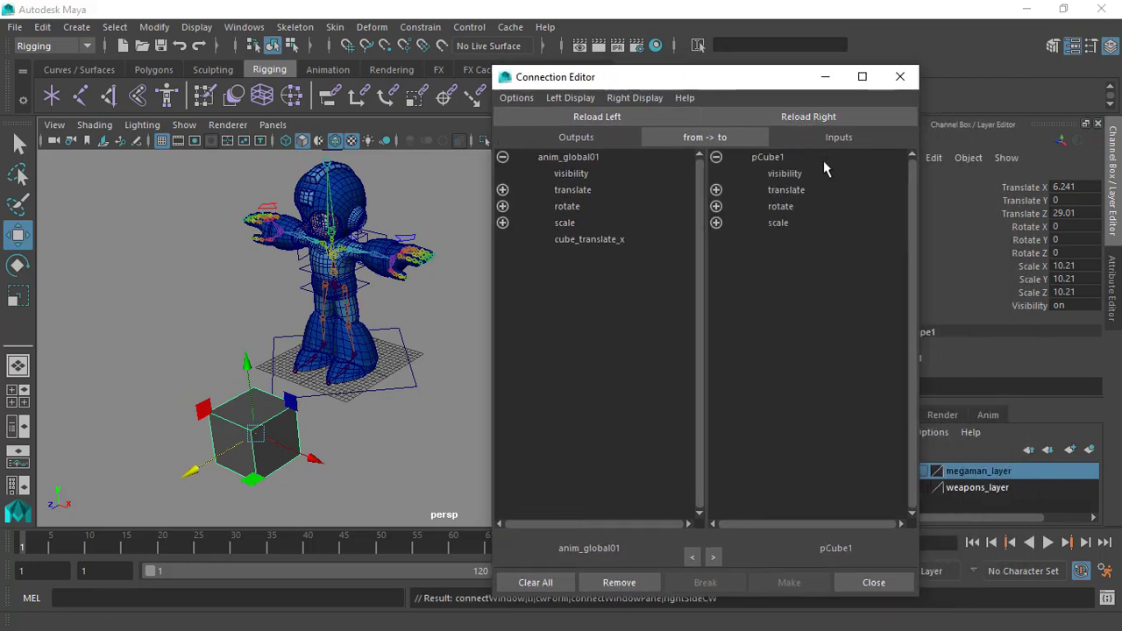
Step: Reverse the Connection Editor's direction to to <- from and switch it back to from -> to
{"action": "left_click_drag", "start_coordinate": [710, 80], "coordinate": [824, 75]}
{"action": "scroll", "coordinate": [494, 289], "scroll_direction": "up", "scroll_amount": 4}
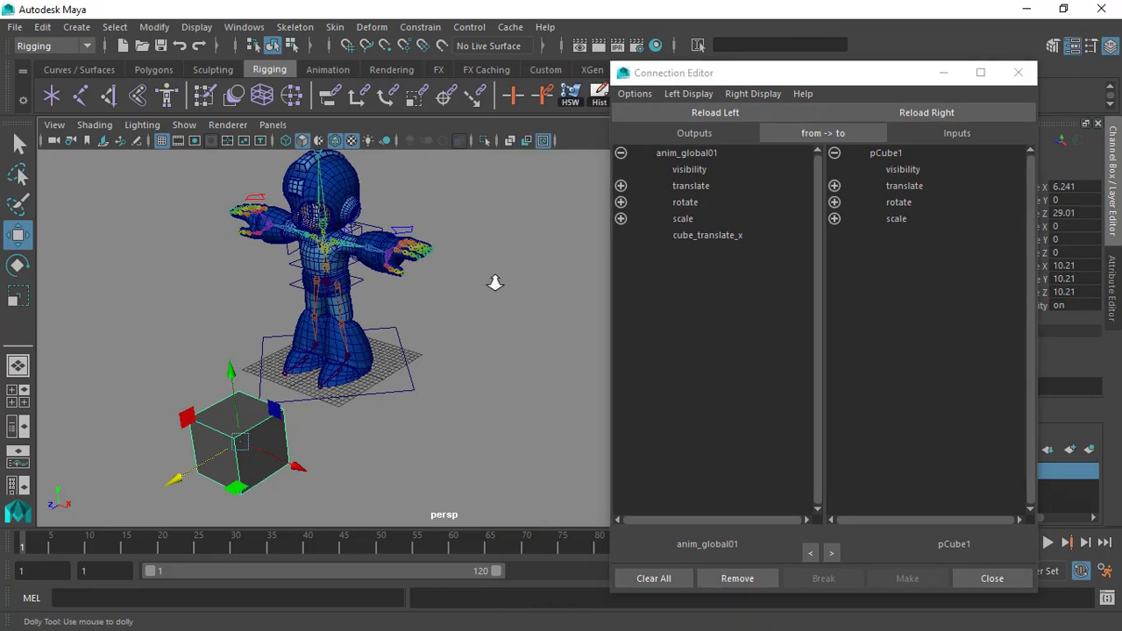
{"action": "left_click_drag", "start_coordinate": [459, 335], "coordinate": [441, 325], "text": "alt"}
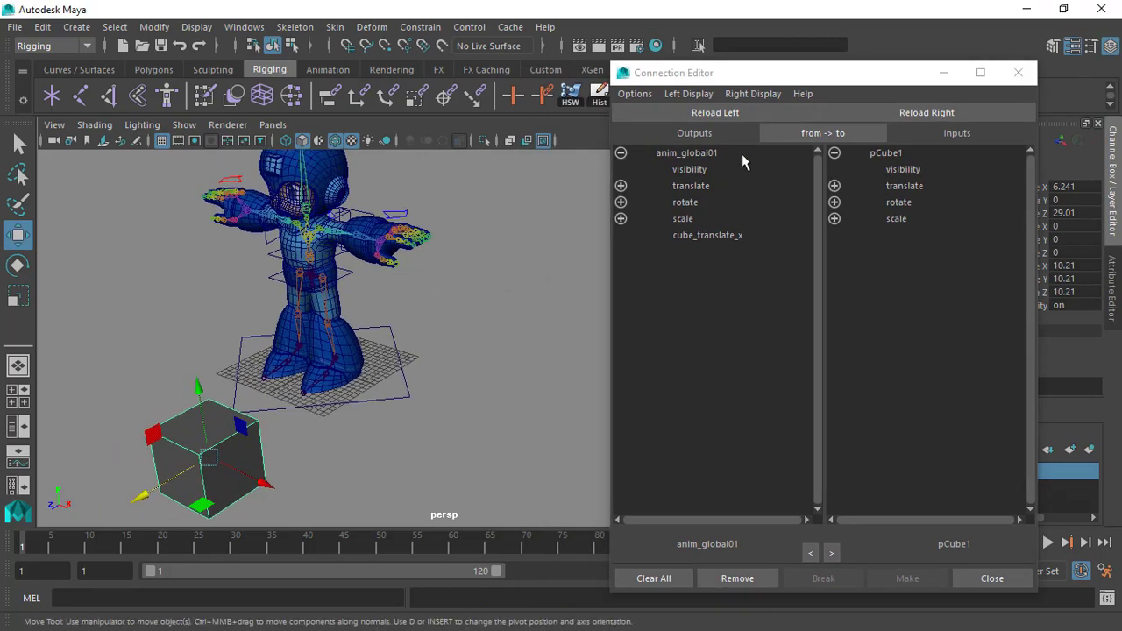
{"action": "left_click", "coordinate": [791, 133]}
{"action": "left_click", "coordinate": [809, 138]}
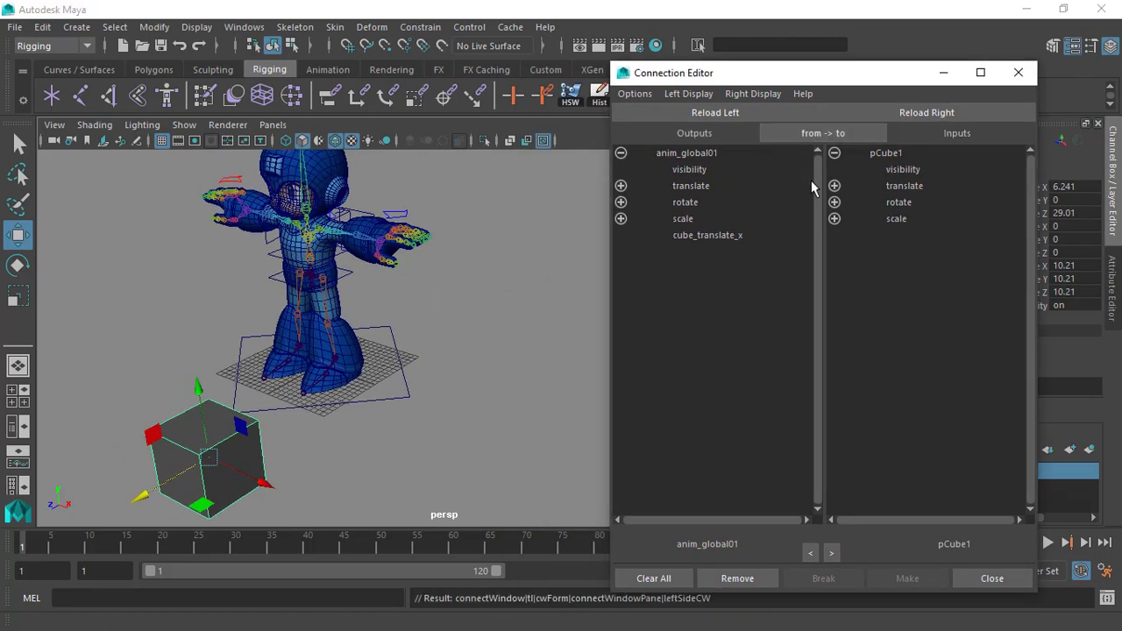
{"action": "left_click", "coordinate": [807, 136]}
{"action": "left_click", "coordinate": [808, 133]}
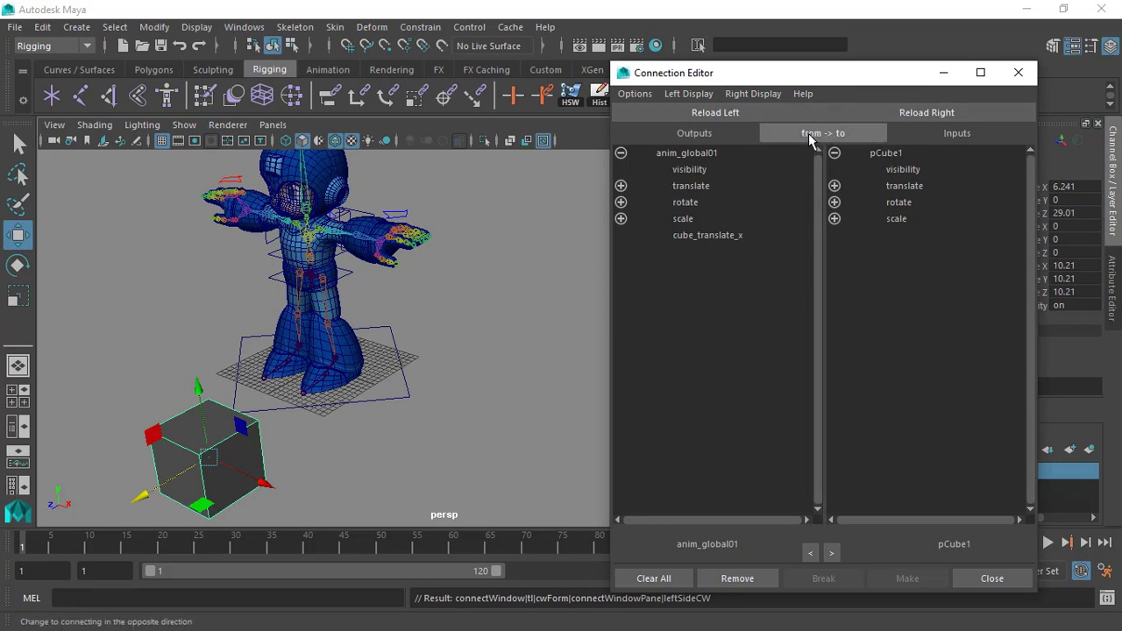
{"action": "left_click", "coordinate": [809, 133]}
{"action": "left_click", "coordinate": [783, 134]}
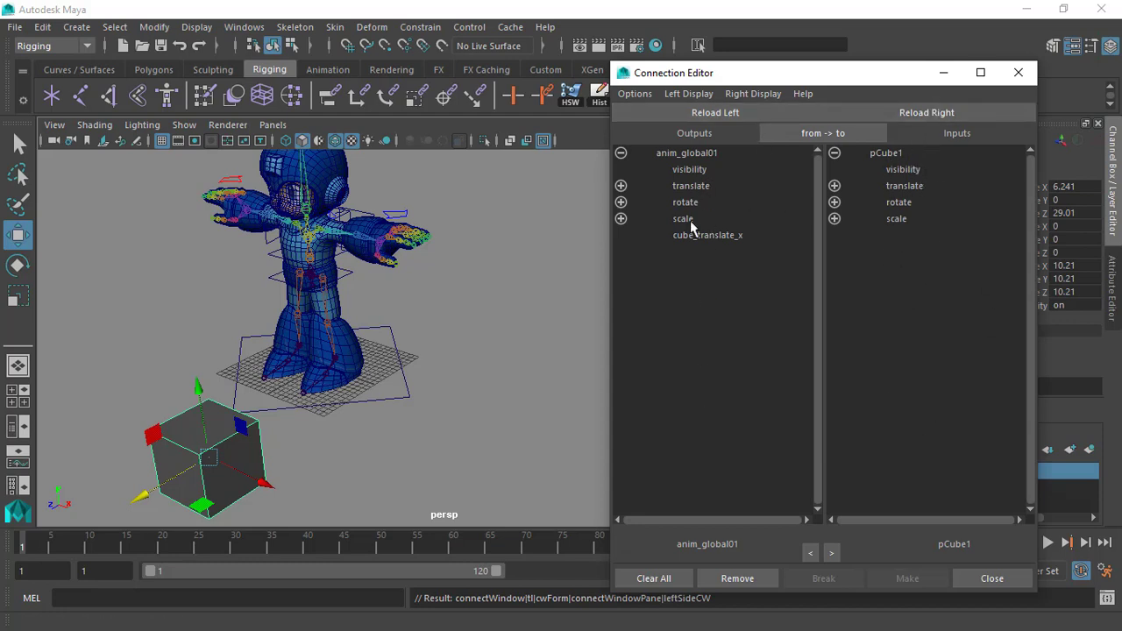
{"action": "left_click", "coordinate": [820, 136]}
{"action": "left_click_drag", "start_coordinate": [706, 77], "coordinate": [594, 91]}
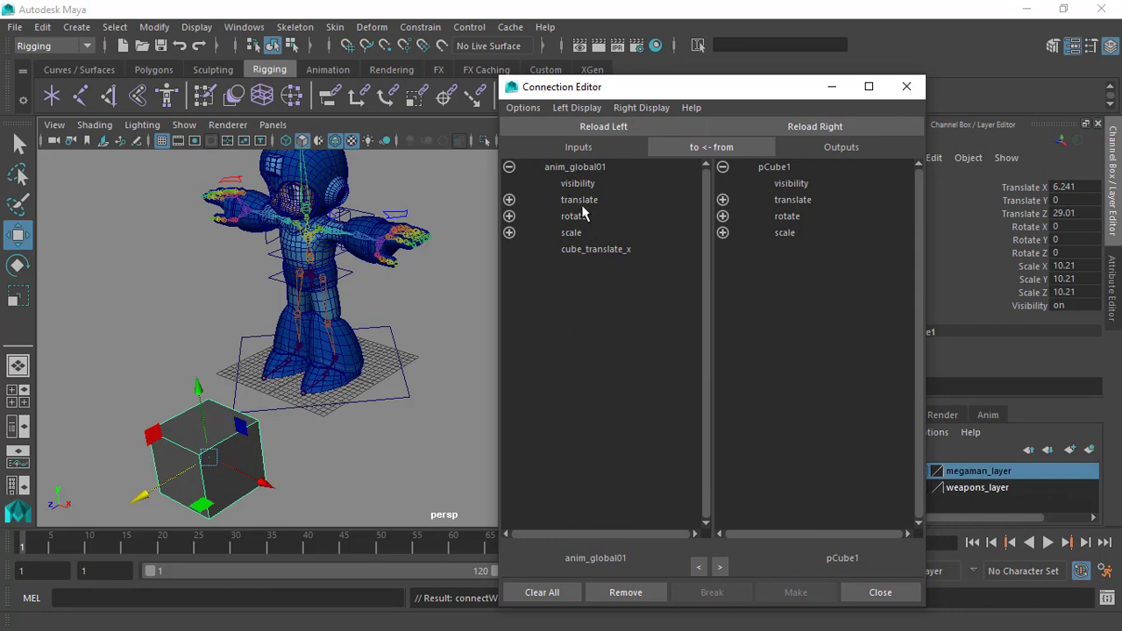
{"action": "left_click", "coordinate": [701, 149]}
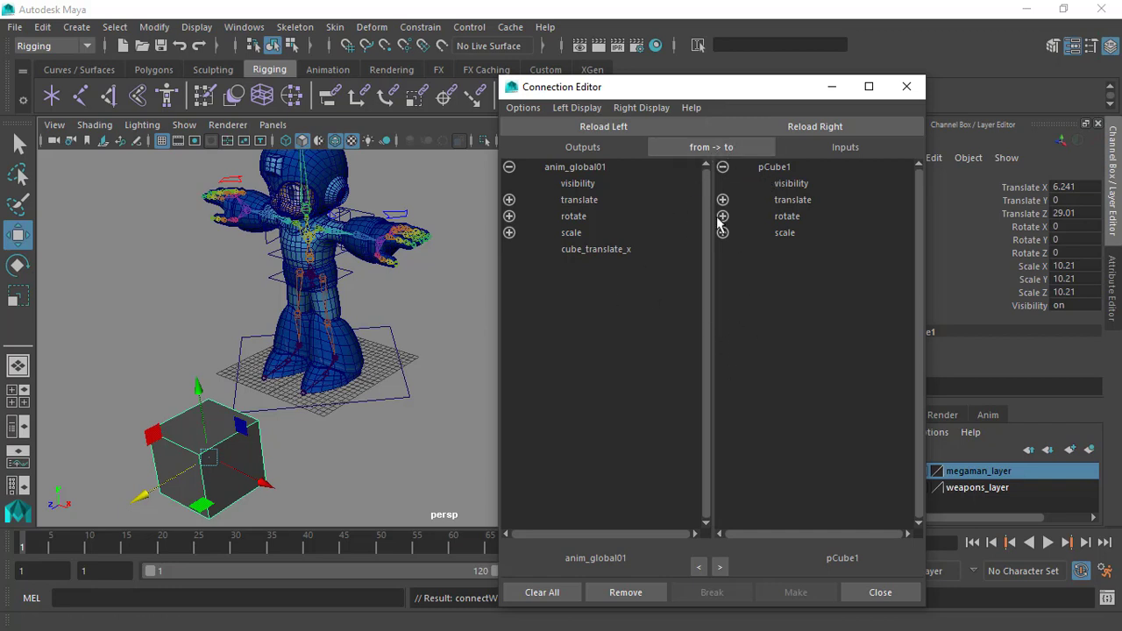
Step: Show the non-keyable attributes of both the global control and the cube in the Connection Editor
{"action": "left_click_drag", "start_coordinate": [699, 96], "coordinate": [748, 91]}
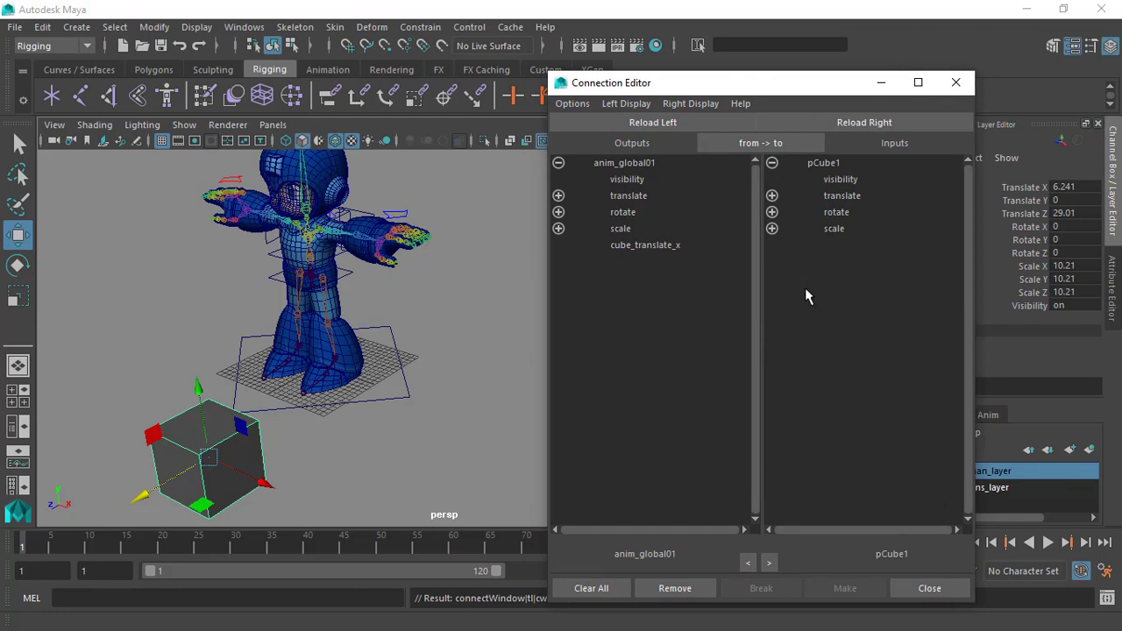
{"action": "left_click_drag", "start_coordinate": [471, 308], "coordinate": [526, 290], "text": "alt"}
{"action": "left_click_drag", "start_coordinate": [724, 90], "coordinate": [770, 76]}
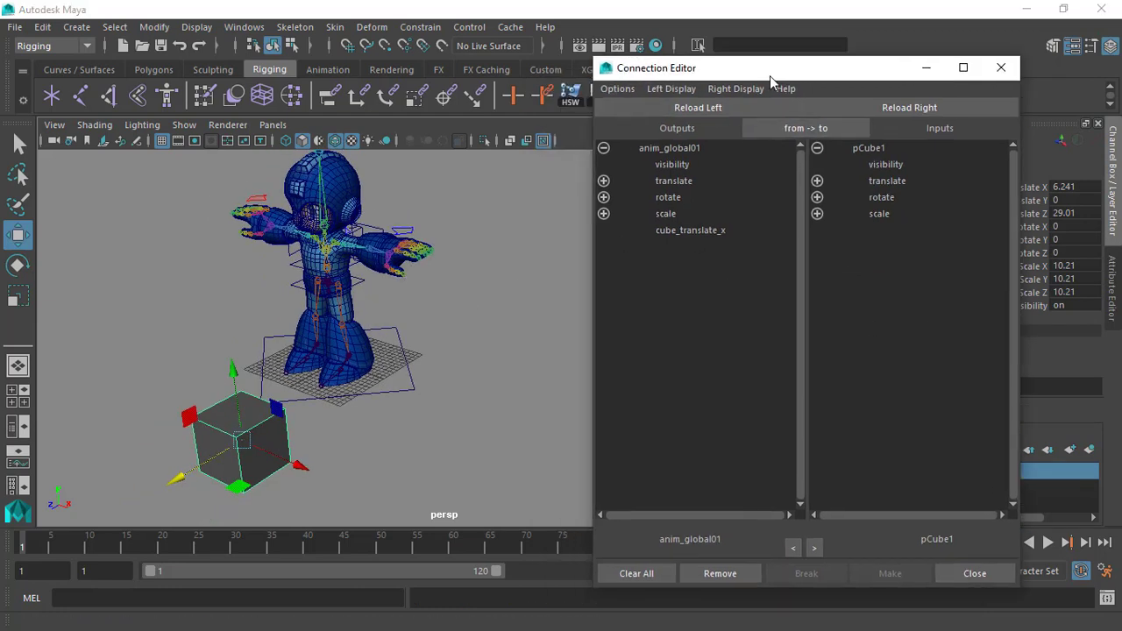
{"action": "left_click_drag", "start_coordinate": [508, 298], "coordinate": [477, 302], "text": "alt"}
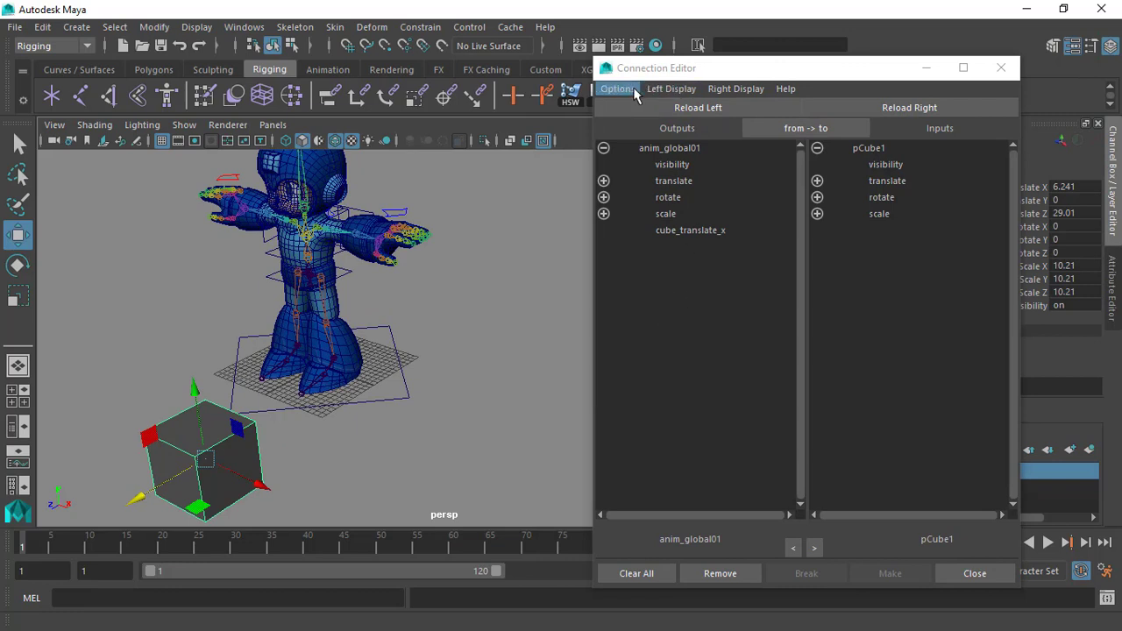
{"action": "left_click", "coordinate": [672, 89]}
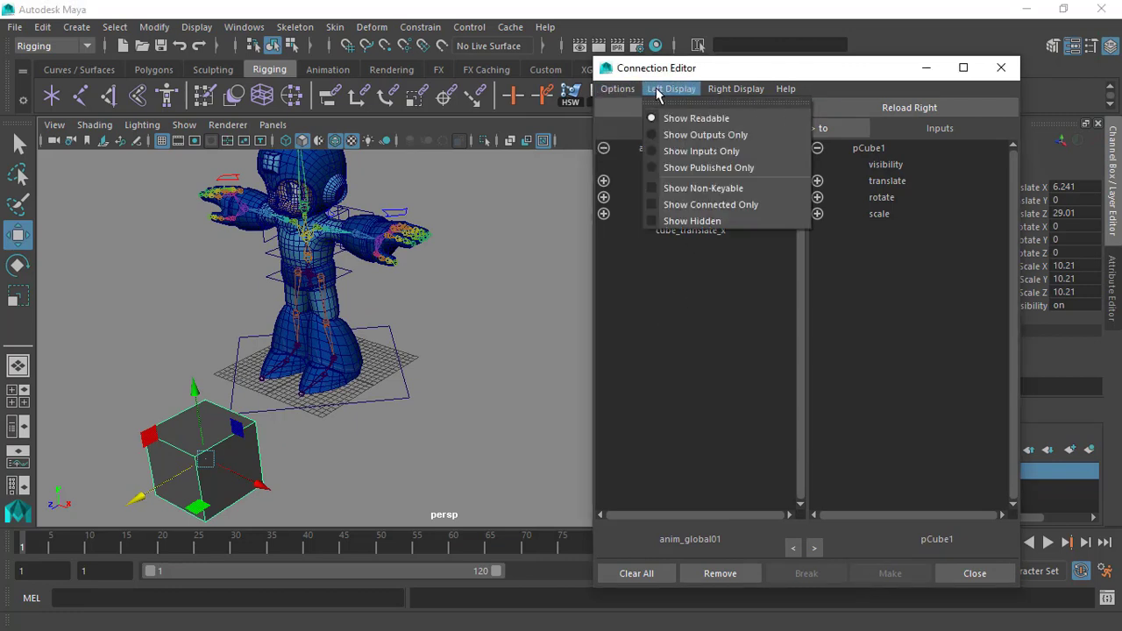
{"action": "left_click", "coordinate": [692, 187]}
{"action": "left_click", "coordinate": [735, 89]}
{"action": "left_click", "coordinate": [756, 189]}
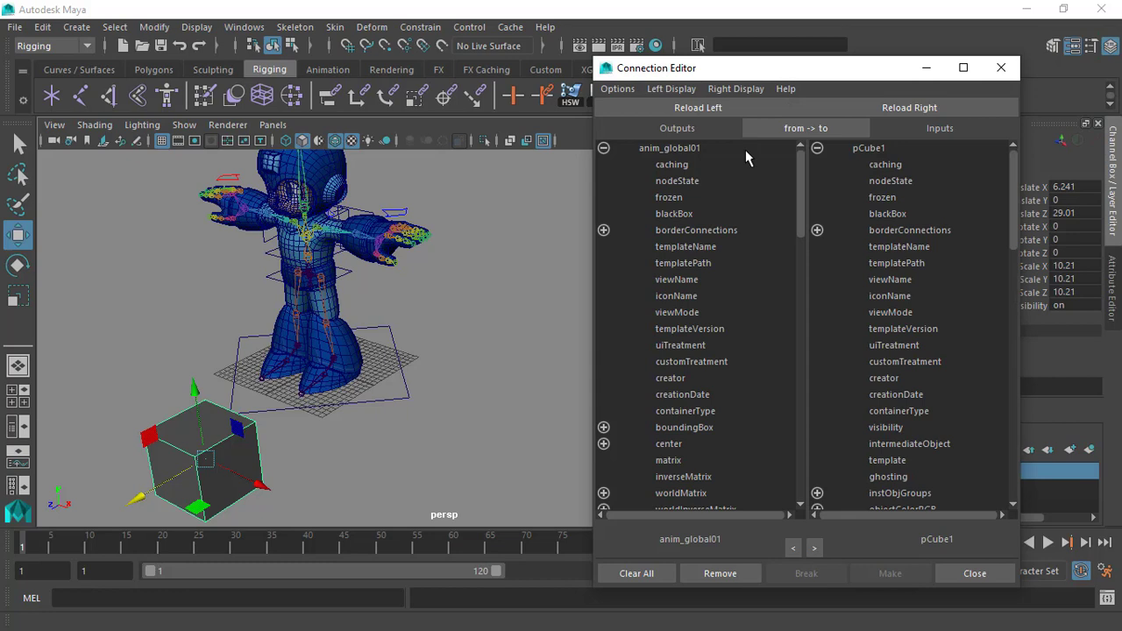
Step: Review the display filters of both Connection Editor sides and the extended attribute lists of the global control and the cube
{"action": "left_click", "coordinate": [734, 90]}
{"action": "mouse_move", "coordinate": [692, 92]}
{"action": "mouse_move", "coordinate": [736, 90]}
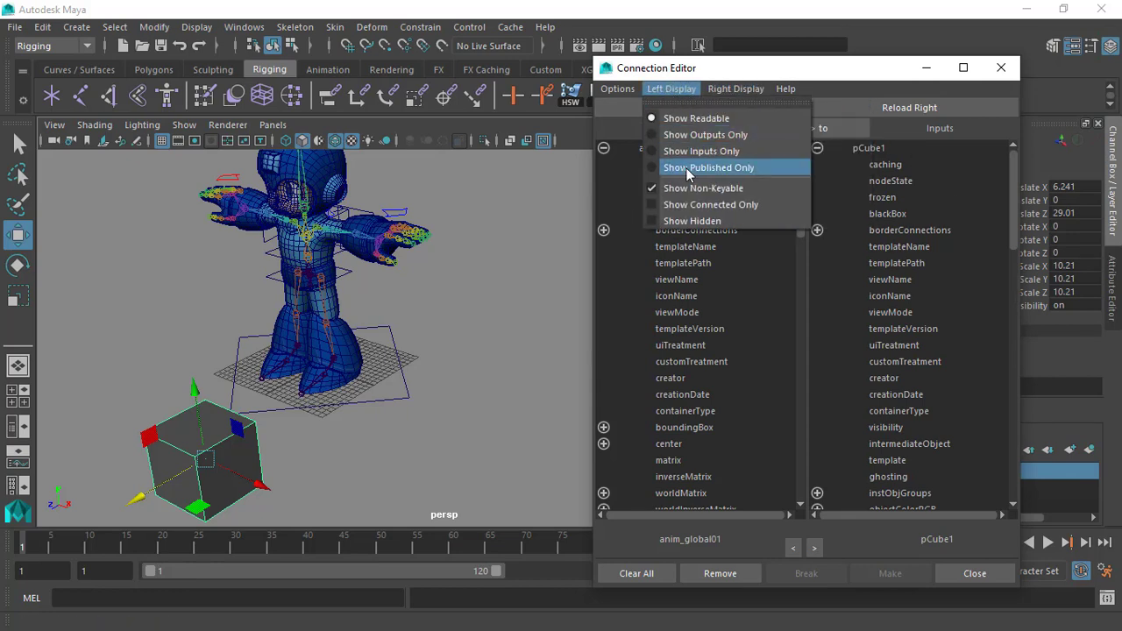
{"action": "left_click", "coordinate": [728, 136]}
{"action": "left_click", "coordinate": [736, 88]}
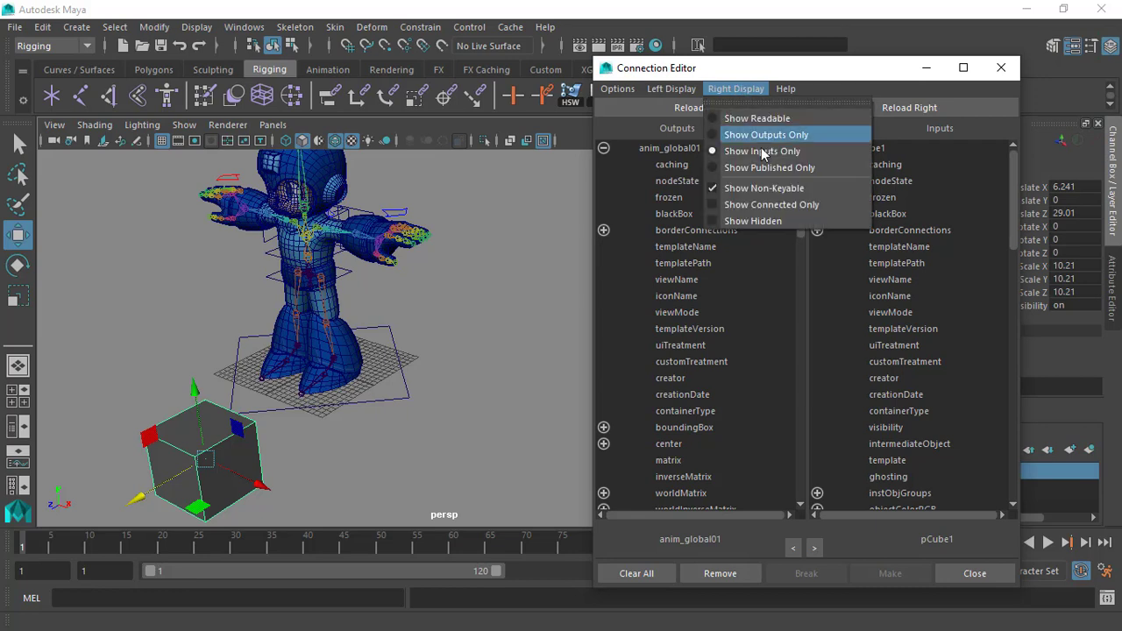
{"action": "left_click", "coordinate": [1012, 211]}
{"action": "left_click_drag", "start_coordinate": [1012, 191], "coordinate": [999, 169]}
{"action": "left_click_drag", "start_coordinate": [800, 175], "coordinate": [791, 150]}
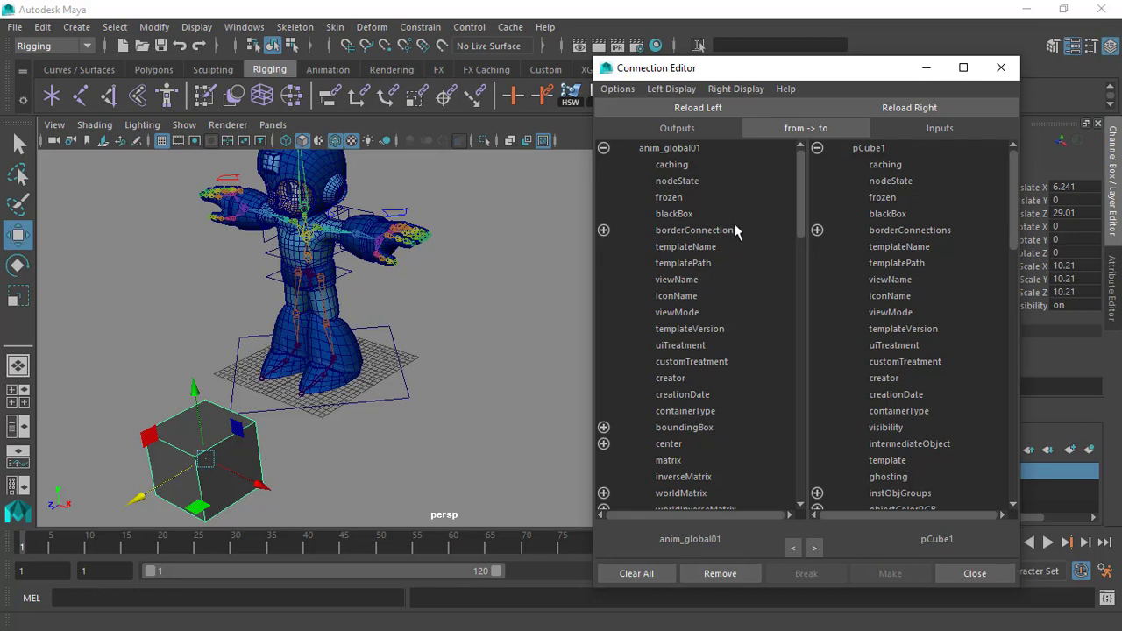
{"action": "mouse_move", "coordinate": [802, 201]}
{"action": "left_mouse_down"}
{"action": "mouse_move", "coordinate": [790, 234]}
{"action": "mouse_move", "coordinate": [798, 439]}
{"action": "mouse_move", "coordinate": [786, 186]}
{"action": "left_mouse_up"}
{"action": "left_click_drag", "start_coordinate": [1013, 176], "coordinate": [991, 151]}
{"action": "mouse_move", "coordinate": [798, 173]}
{"action": "left_mouse_down"}
{"action": "mouse_move", "coordinate": [783, 450]}
{"action": "mouse_move", "coordinate": [810, 169]}
{"action": "left_mouse_up"}
{"action": "left_click_drag", "start_coordinate": [500, 260], "coordinate": [439, 203], "text": "alt"}
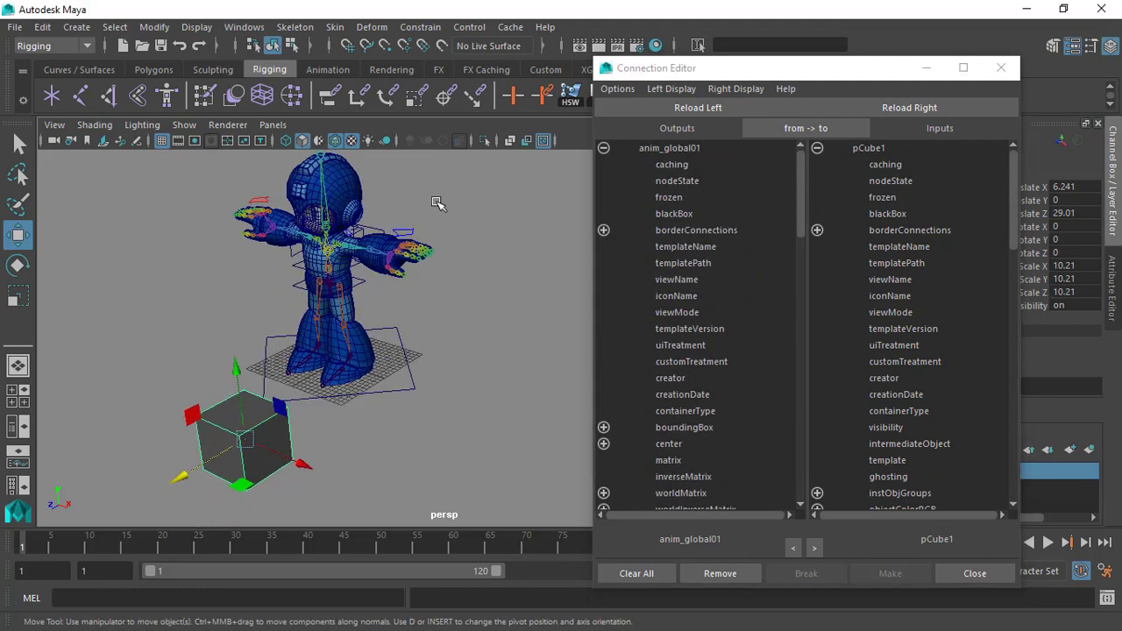
{"action": "left_click_drag", "start_coordinate": [801, 188], "coordinate": [961, 184]}
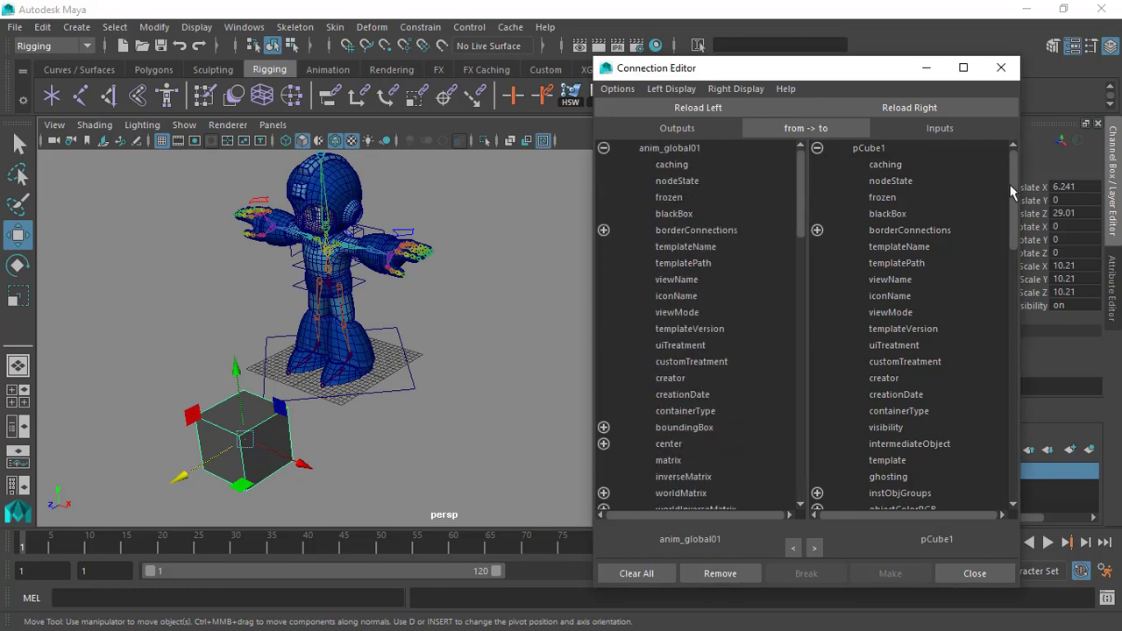
Step: Hide the non-keyable attributes on both sides of the Connection Editor
{"action": "left_click", "coordinate": [671, 88]}
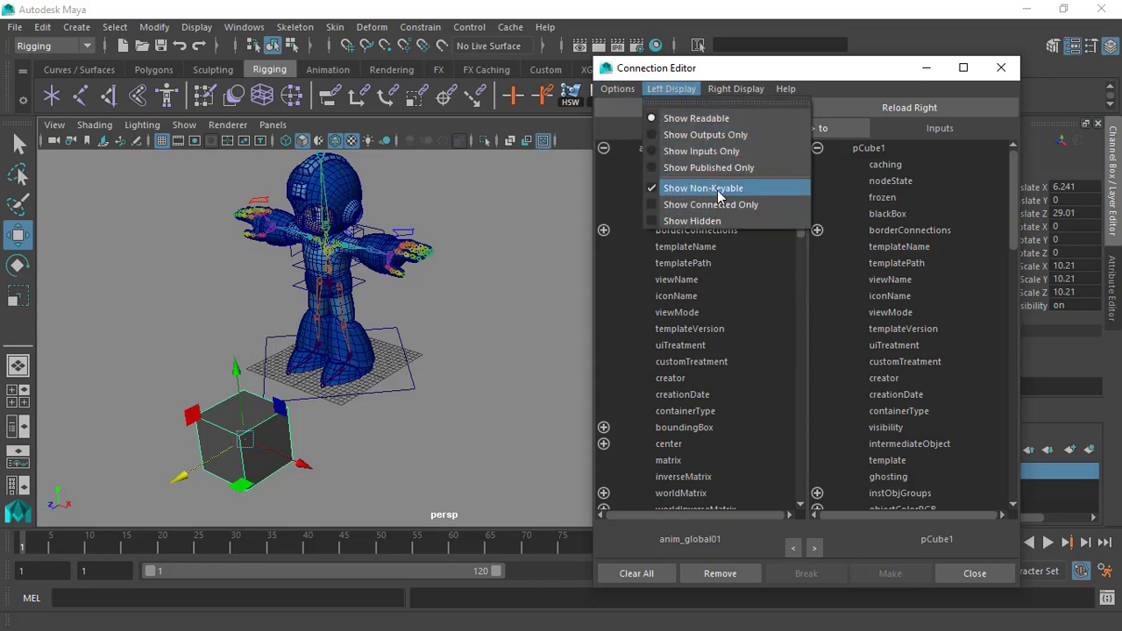
{"action": "left_click", "coordinate": [718, 191]}
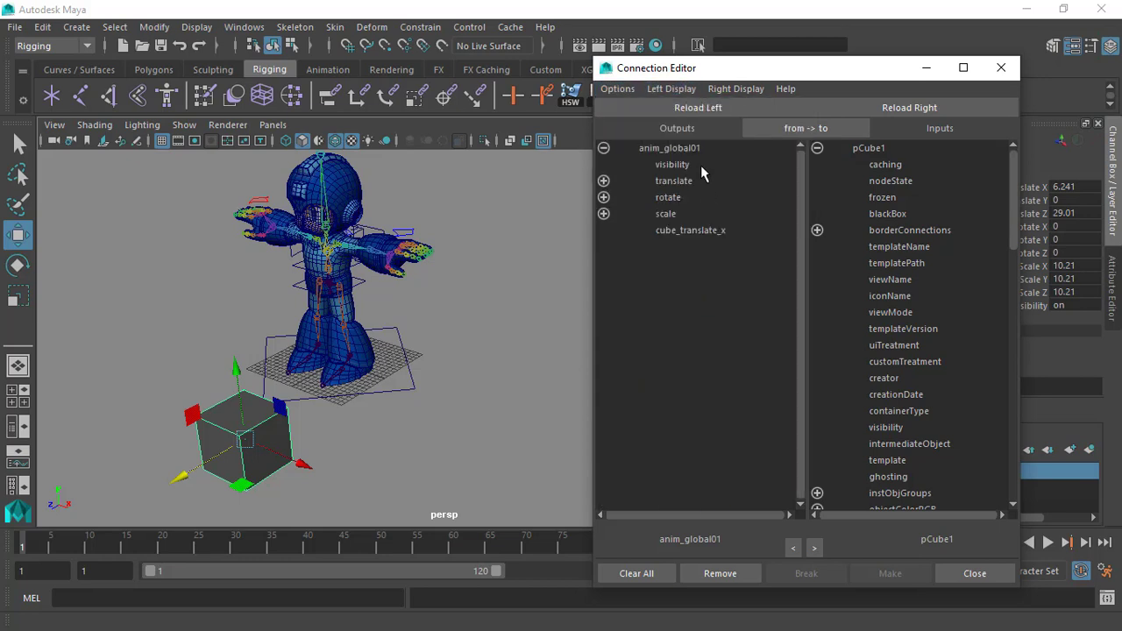
{"action": "left_click", "coordinate": [734, 91]}
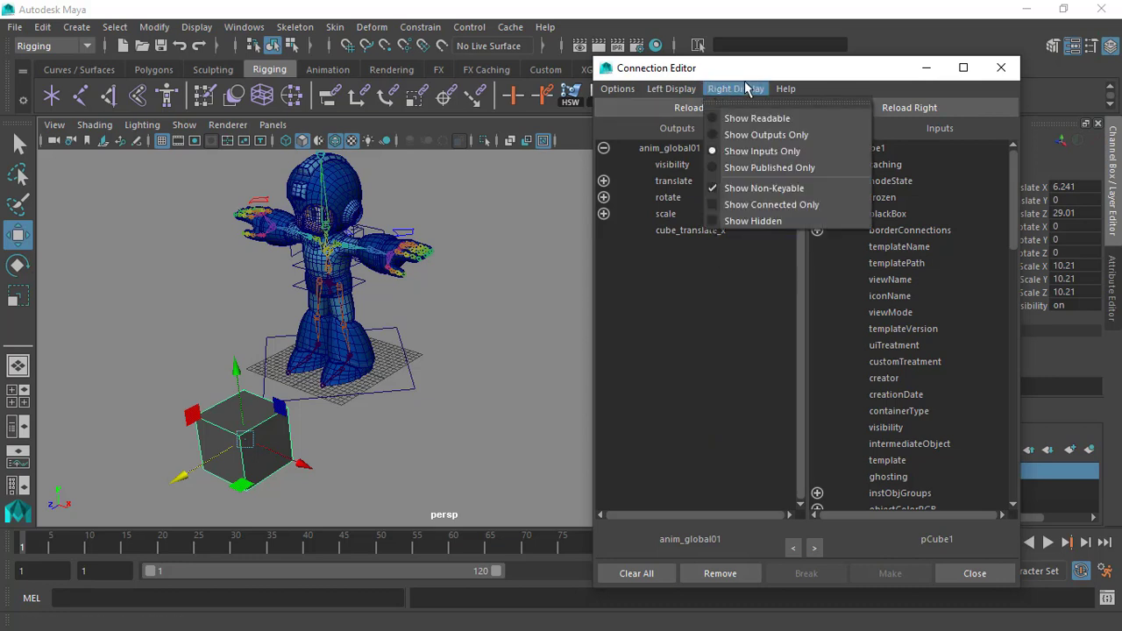
{"action": "left_click", "coordinate": [785, 189]}
Step: Connect the global control's cube_translate_x output to the cube's translateX input
{"action": "left_click_drag", "start_coordinate": [445, 350], "coordinate": [453, 293], "text": "alt"}
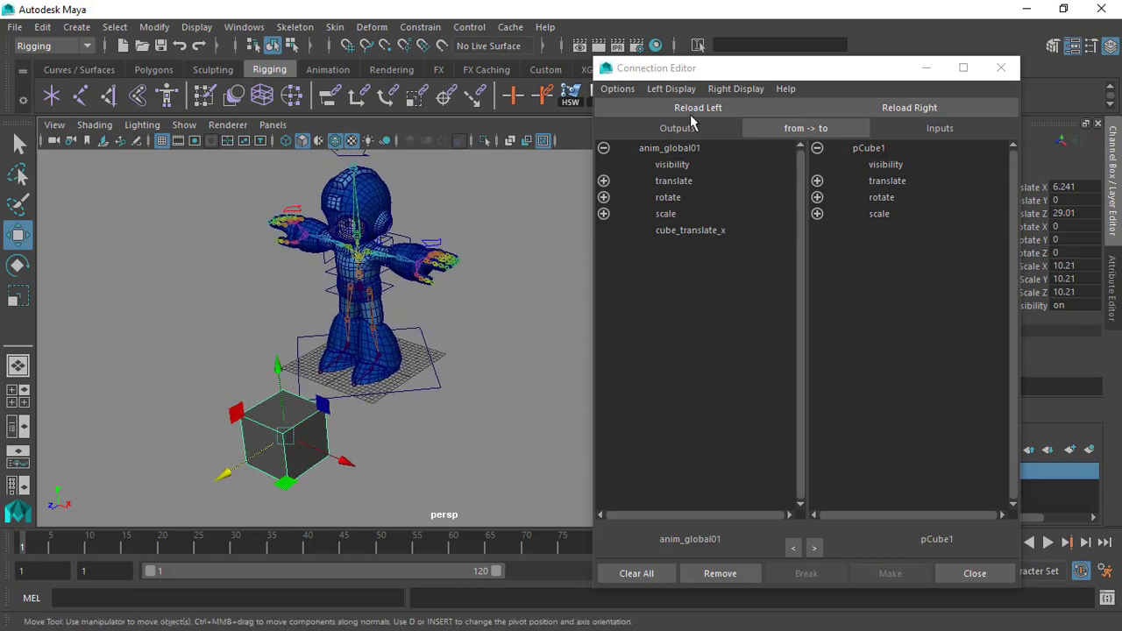
{"action": "left_click_drag", "start_coordinate": [714, 69], "coordinate": [600, 59]}
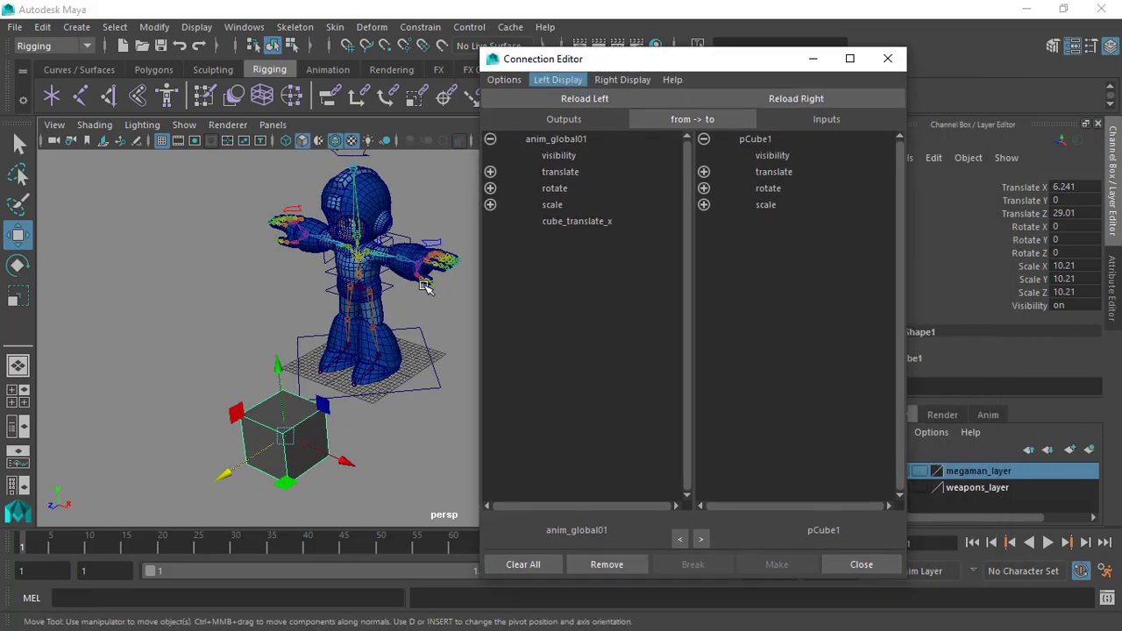
{"action": "left_click_drag", "start_coordinate": [423, 281], "coordinate": [435, 304], "text": "alt"}
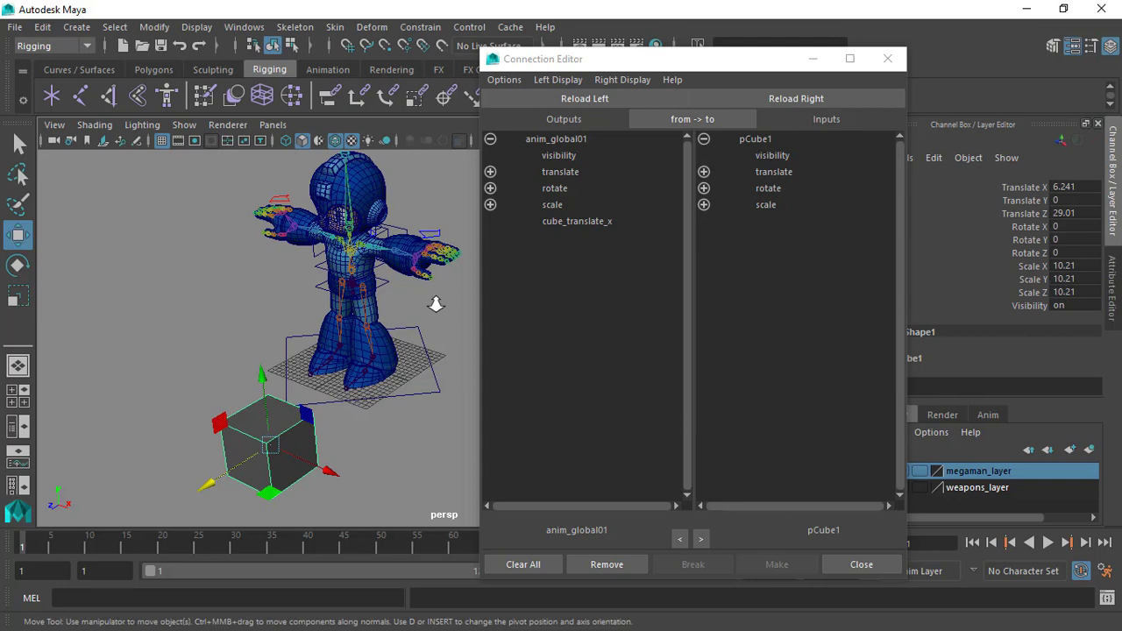
{"action": "left_click", "coordinate": [557, 224]}
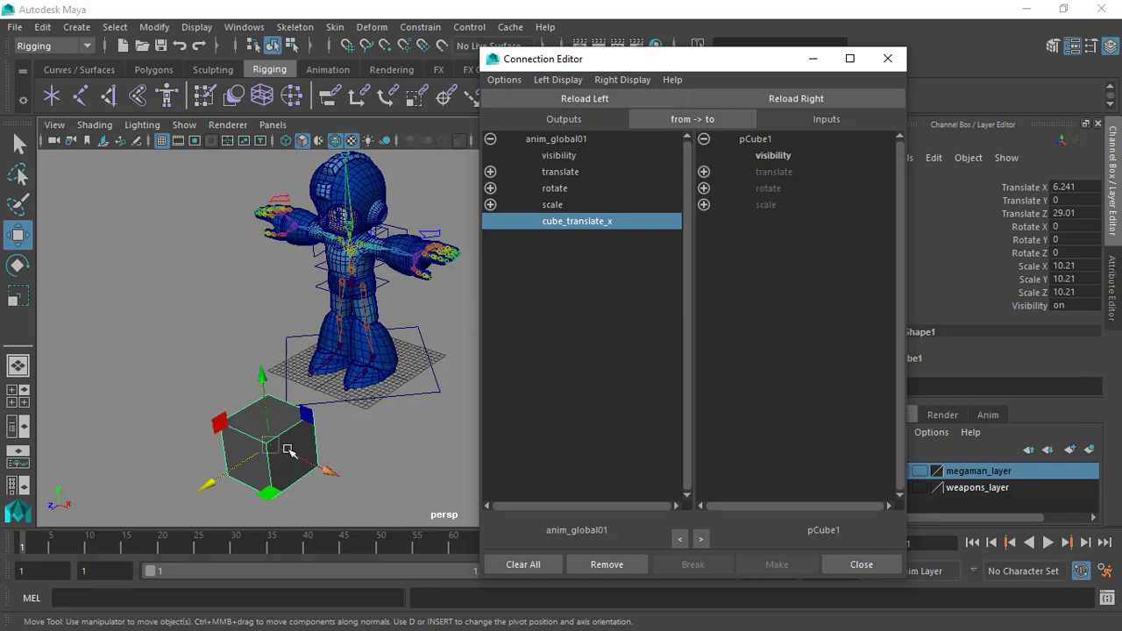
{"action": "left_click_drag", "start_coordinate": [289, 450], "coordinate": [395, 405], "text": "alt"}
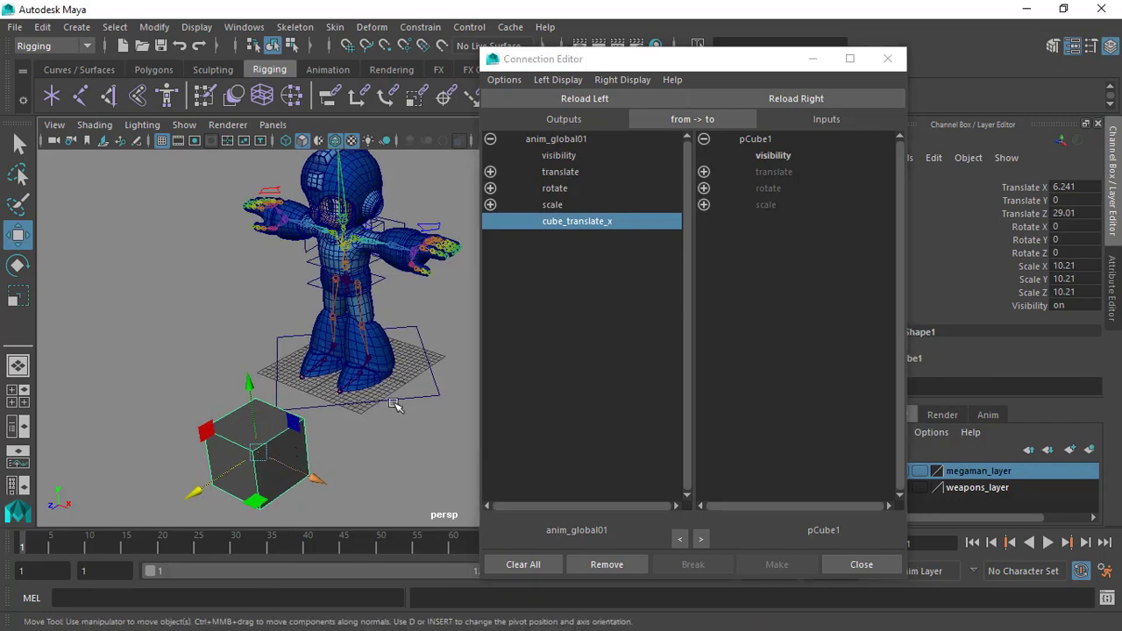
{"action": "left_click", "coordinate": [704, 173]}
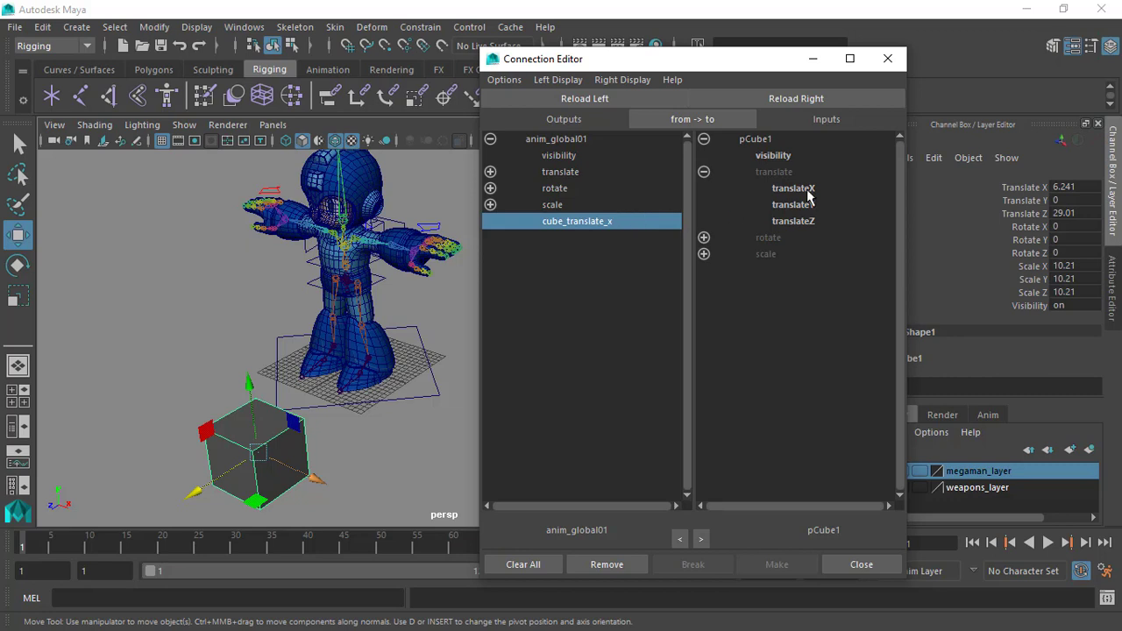
{"action": "left_click", "coordinate": [794, 189]}
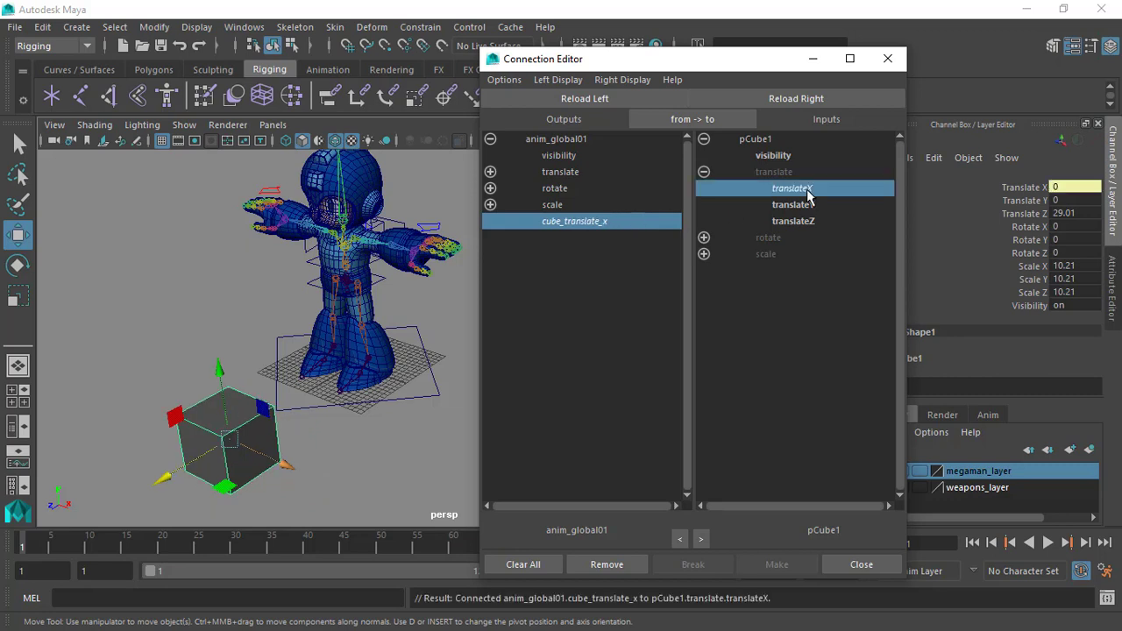
Step: Select the global control around the character's feet and close the Connection Editor
{"action": "left_click_drag", "start_coordinate": [773, 66], "coordinate": [695, 85]}
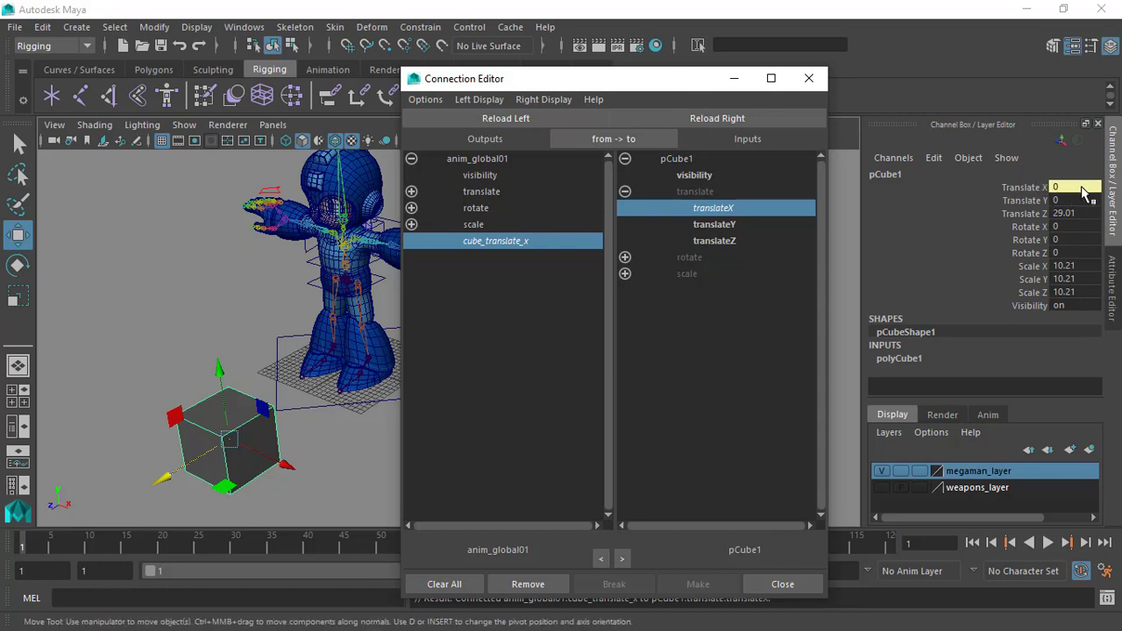
{"action": "mouse_move", "coordinate": [230, 350]}
{"action": "left_mouse_down", "text": "alt"}
{"action": "mouse_move", "coordinate": [213, 325]}
{"action": "mouse_move", "coordinate": [170, 343]}
{"action": "mouse_move", "coordinate": [223, 355]}
{"action": "left_mouse_up", "text": "alt"}
{"action": "left_click", "coordinate": [356, 320]}
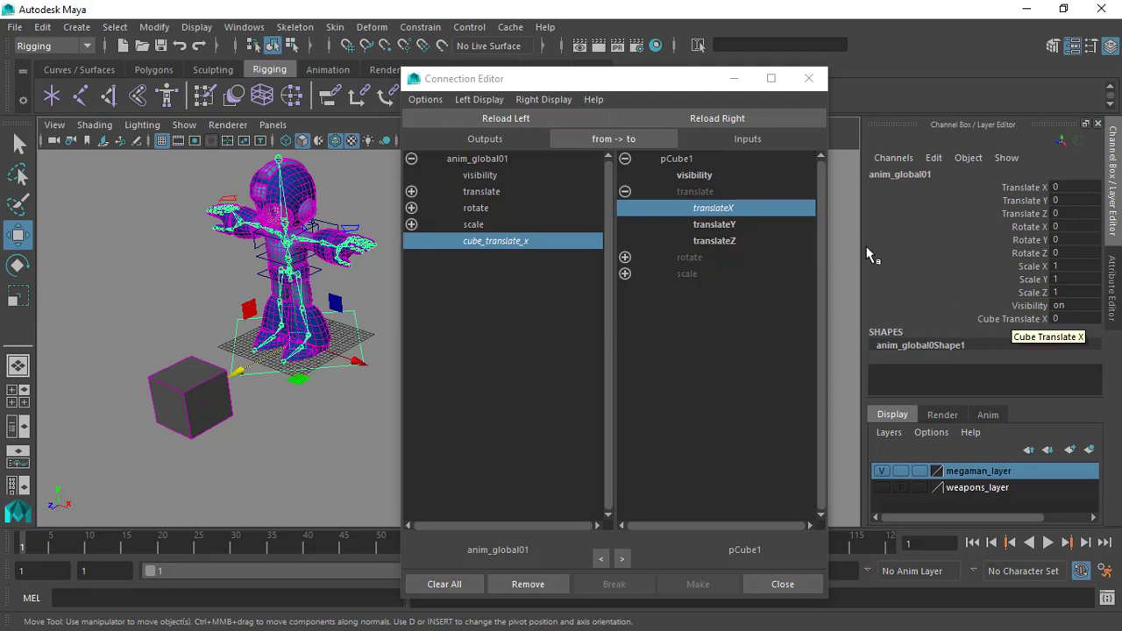
{"action": "left_click", "coordinate": [809, 78]}
Step: Scrub the global control's Cube Translate X back and forth to test that it moves the cube, leaving it at about -5.5
{"action": "key", "text": "f"}
{"action": "left_click_drag", "start_coordinate": [767, 381], "coordinate": [661, 375], "text": "alt"}
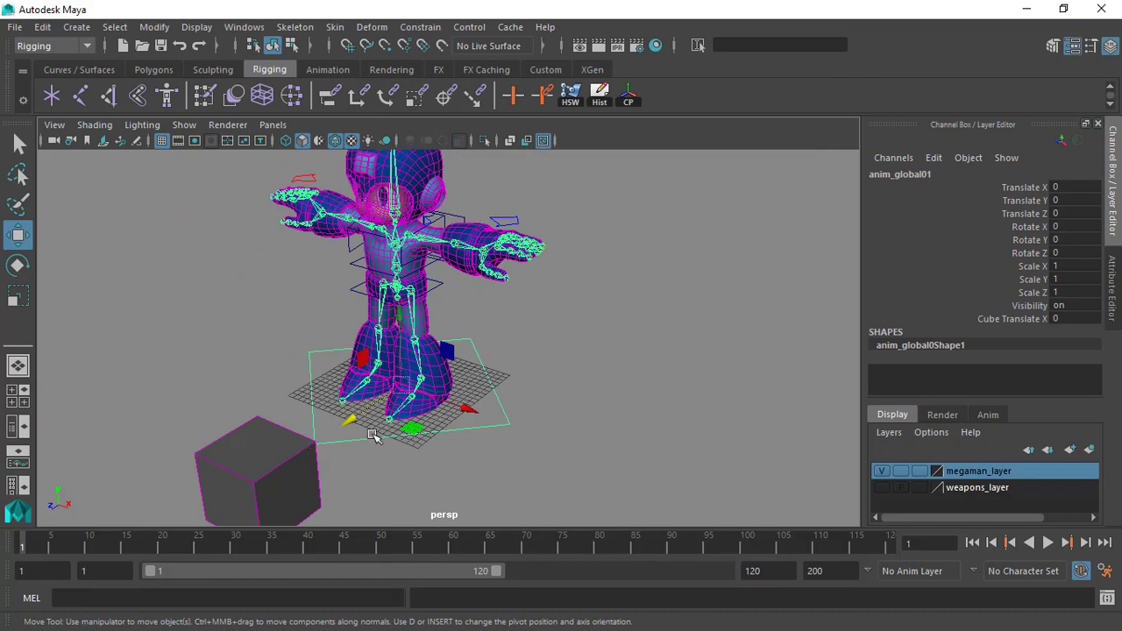
{"action": "left_click_drag", "start_coordinate": [658, 441], "coordinate": [614, 349], "text": "alt"}
{"action": "left_click", "coordinate": [1021, 320]}
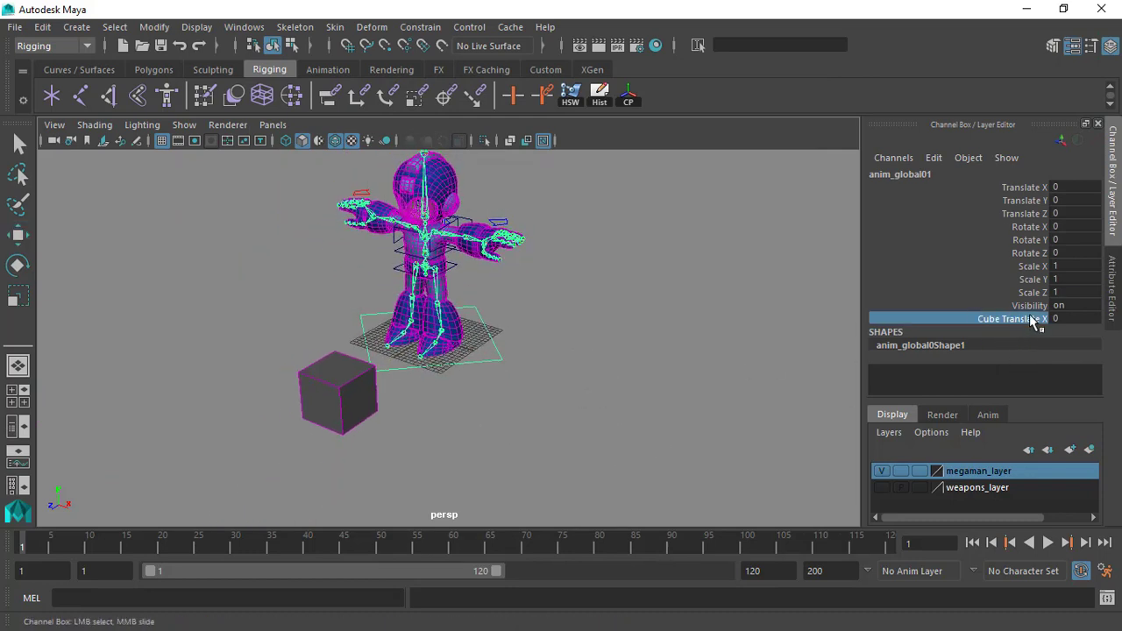
{"action": "middle_click_drag", "start_coordinate": [693, 266], "coordinate": [579, 323]}
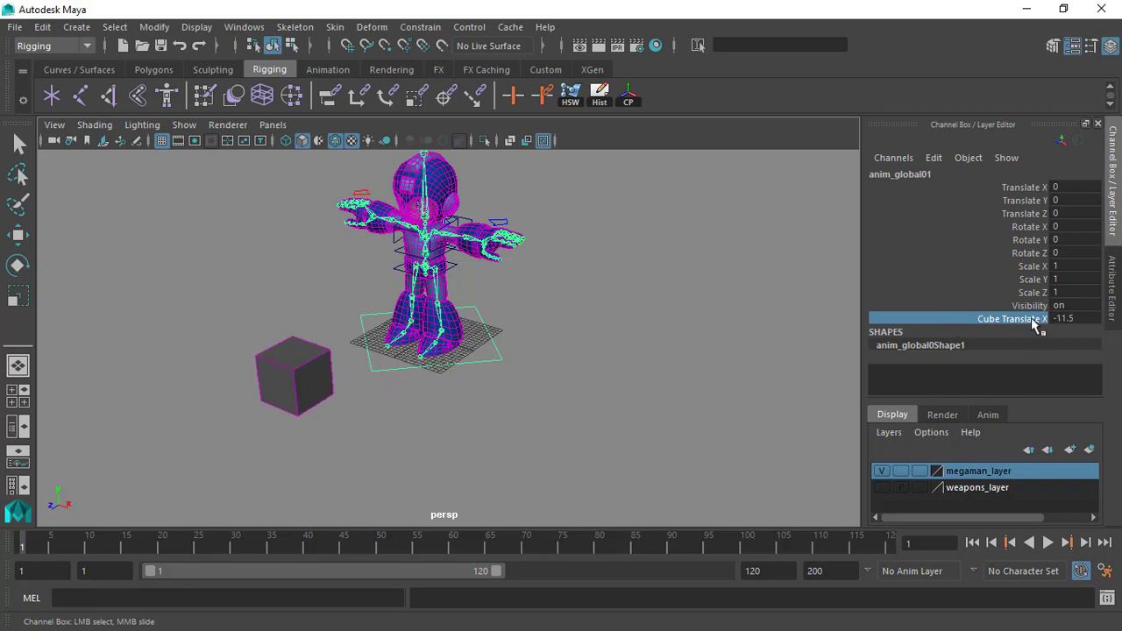
{"action": "middle_click_drag", "start_coordinate": [660, 316], "coordinate": [711, 333]}
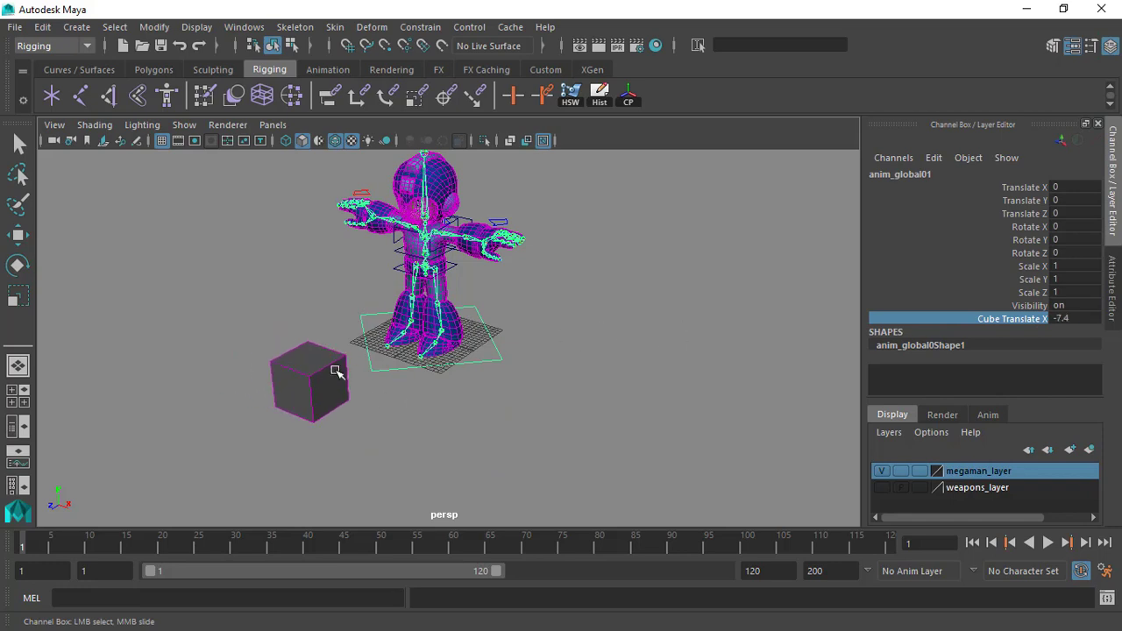
{"action": "middle_click_drag", "start_coordinate": [591, 321], "coordinate": [338, 327]}
{"action": "middle_click_drag", "start_coordinate": [580, 317], "coordinate": [701, 334]}
{"action": "middle_click_drag", "start_coordinate": [601, 326], "coordinate": [506, 235]}
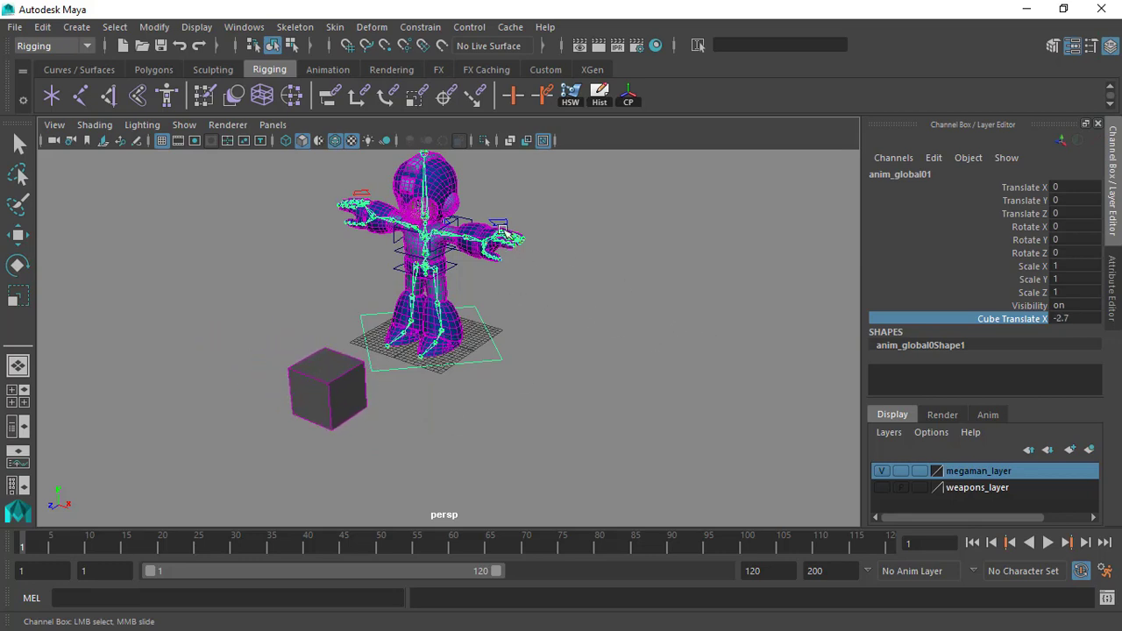
{"action": "mouse_move", "coordinate": [591, 304]}
{"action": "middle_mouse_down"}
{"action": "mouse_move", "coordinate": [651, 315]}
{"action": "mouse_move", "coordinate": [601, 314]}
{"action": "middle_mouse_up"}
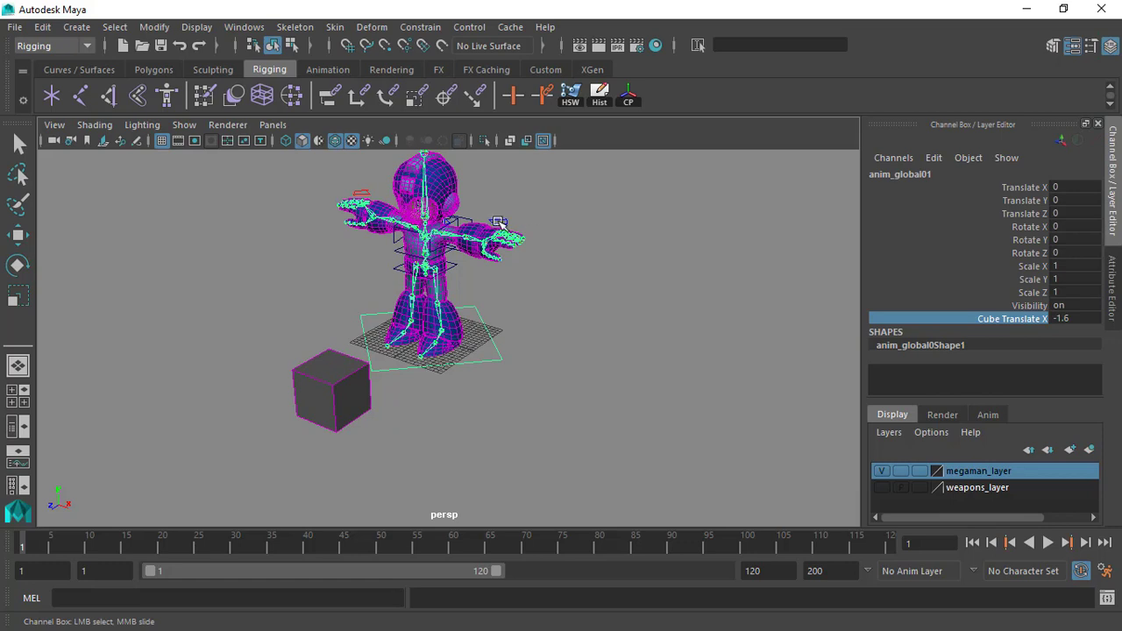
{"action": "middle_click_drag", "start_coordinate": [668, 372], "coordinate": [627, 360]}
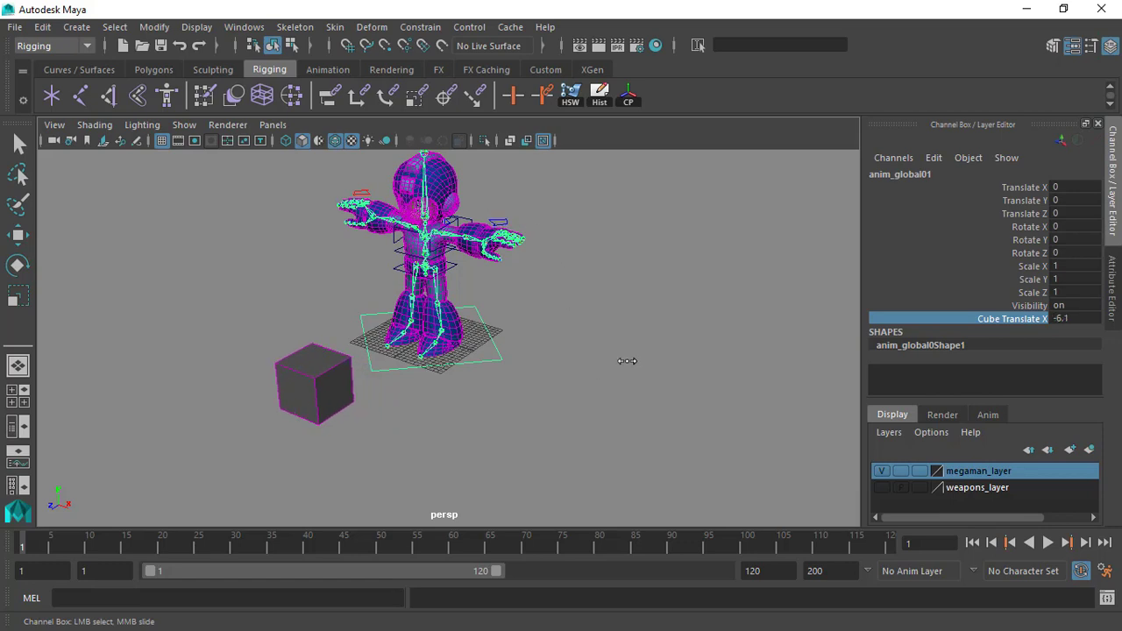
{"action": "middle_click_drag", "start_coordinate": [583, 277], "coordinate": [575, 328]}
{"action": "middle_click_drag", "start_coordinate": [644, 343], "coordinate": [683, 418]}
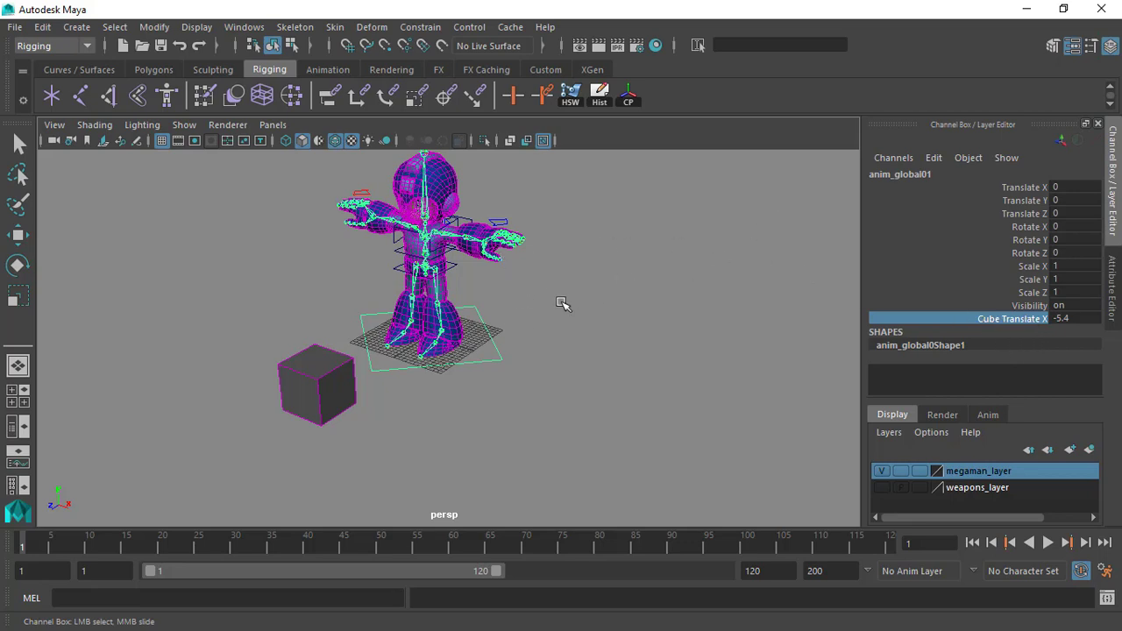
{"action": "middle_click_drag", "start_coordinate": [571, 354], "coordinate": [629, 401]}
{"action": "scroll", "coordinate": [653, 282], "scroll_direction": "up", "scroll_amount": 2}
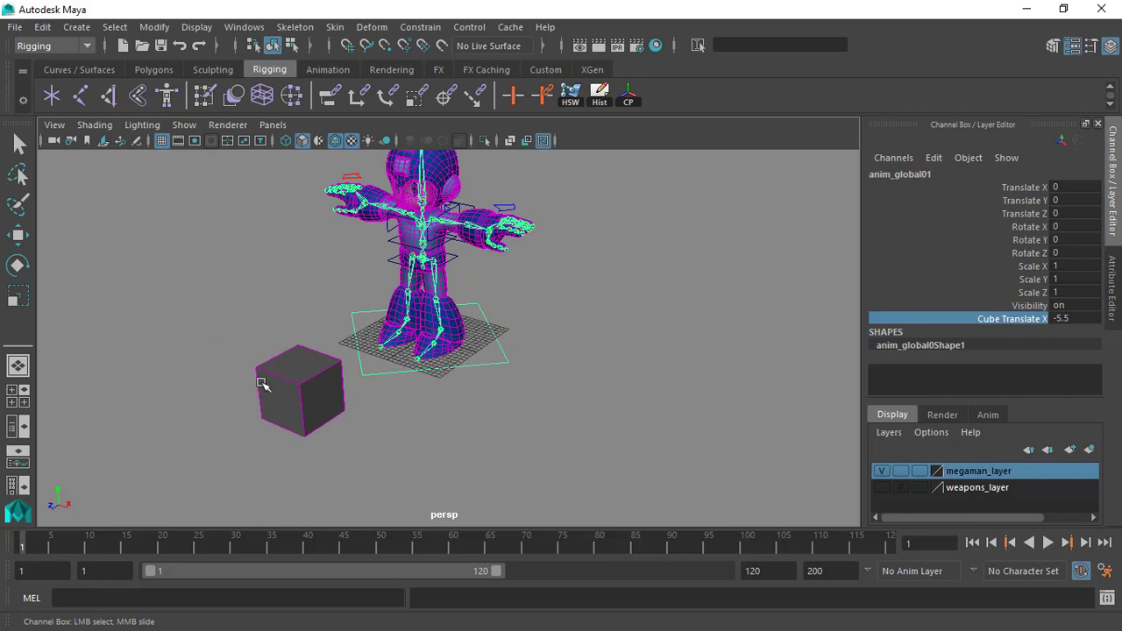
Step: Compare the global control's Cube Translate X value with the cube's connected Translate X and clear the selection
{"action": "double_click", "coordinate": [1078, 319]}
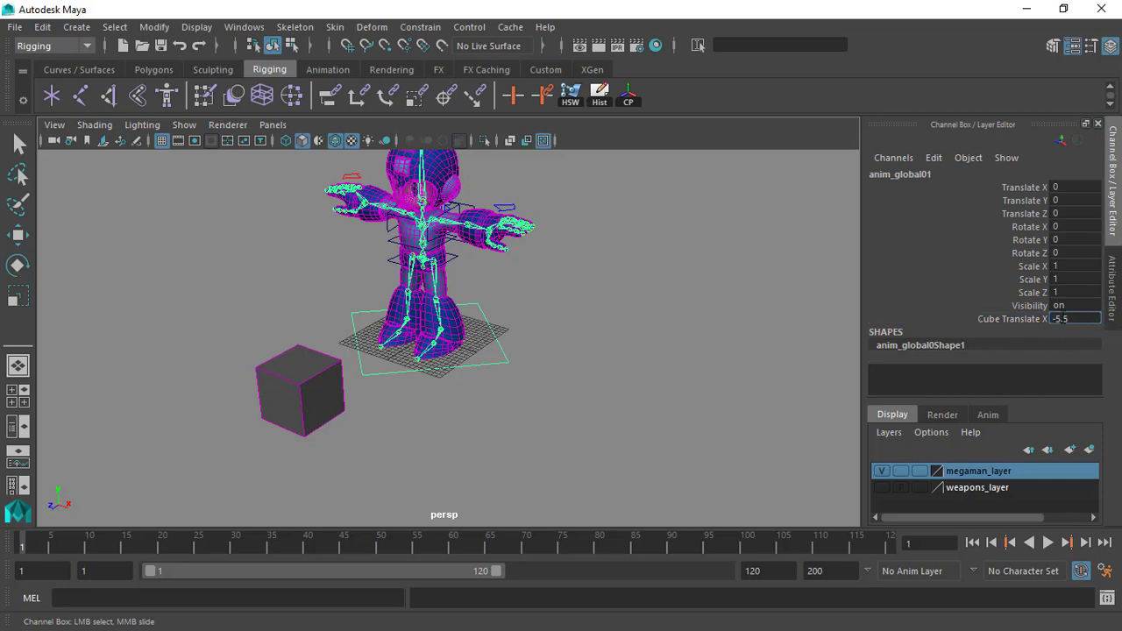
{"action": "left_click", "coordinate": [317, 360]}
{"action": "key", "text": "w"}
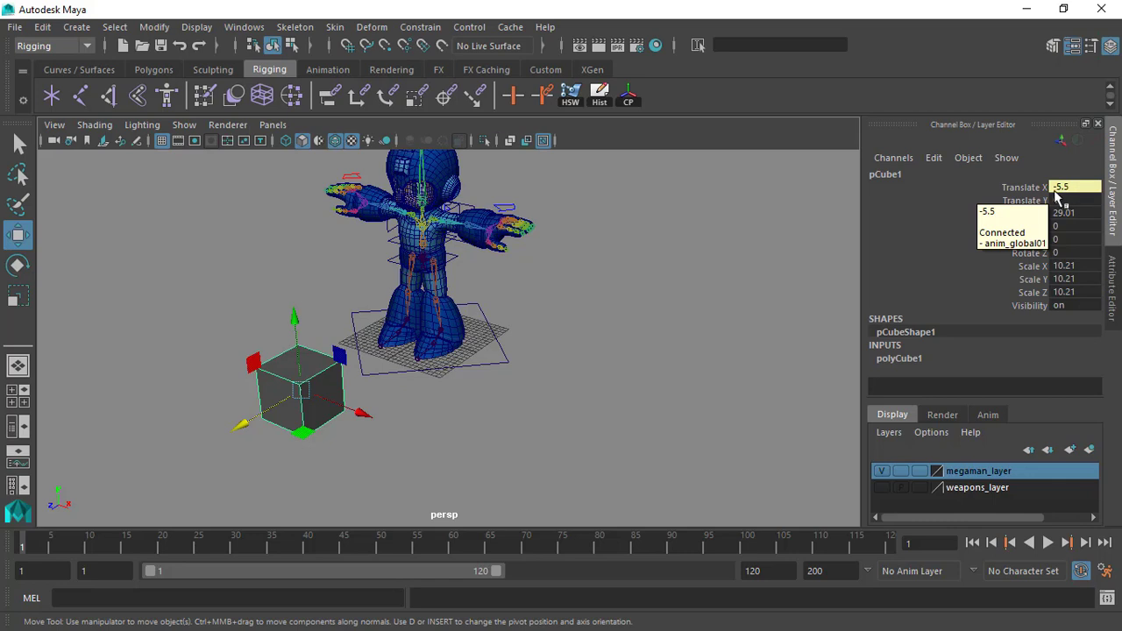
{"action": "left_click", "coordinate": [496, 341]}
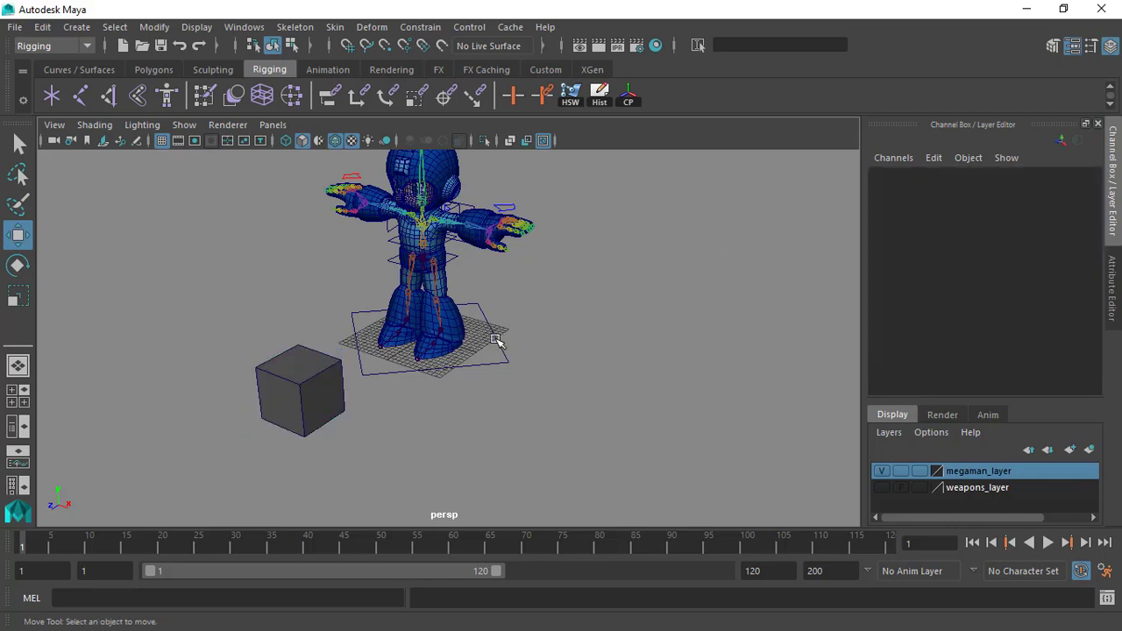
{"action": "left_click", "coordinate": [500, 342]}
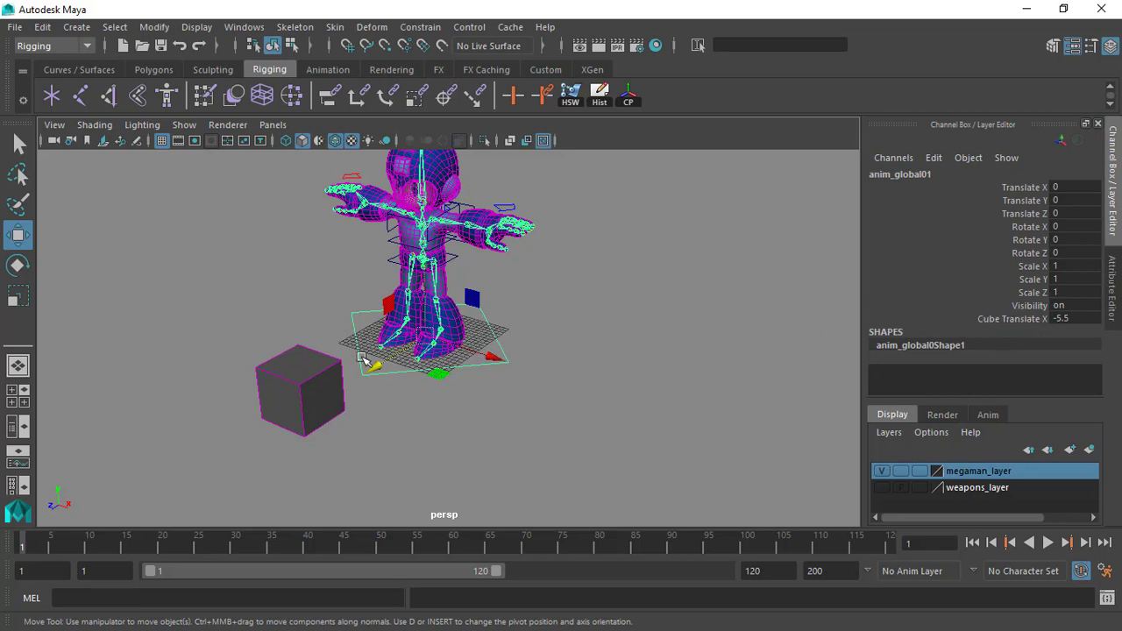
{"action": "left_click", "coordinate": [318, 360]}
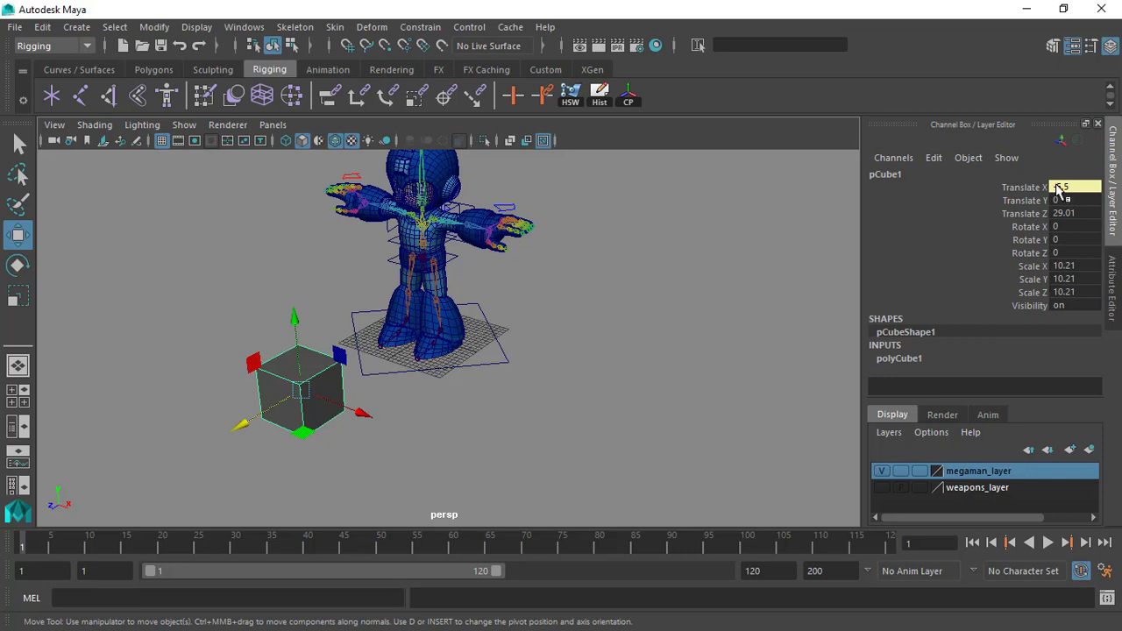
{"action": "left_click", "coordinate": [704, 289]}
{"action": "left_click_drag", "start_coordinate": [709, 316], "coordinate": [685, 348], "text": "alt"}
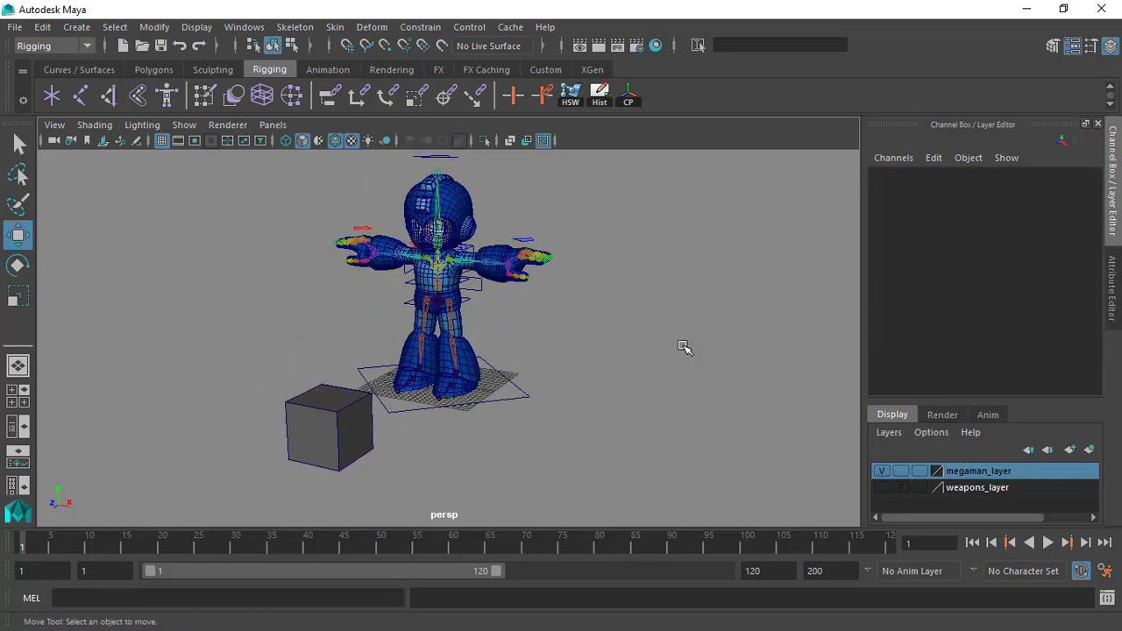